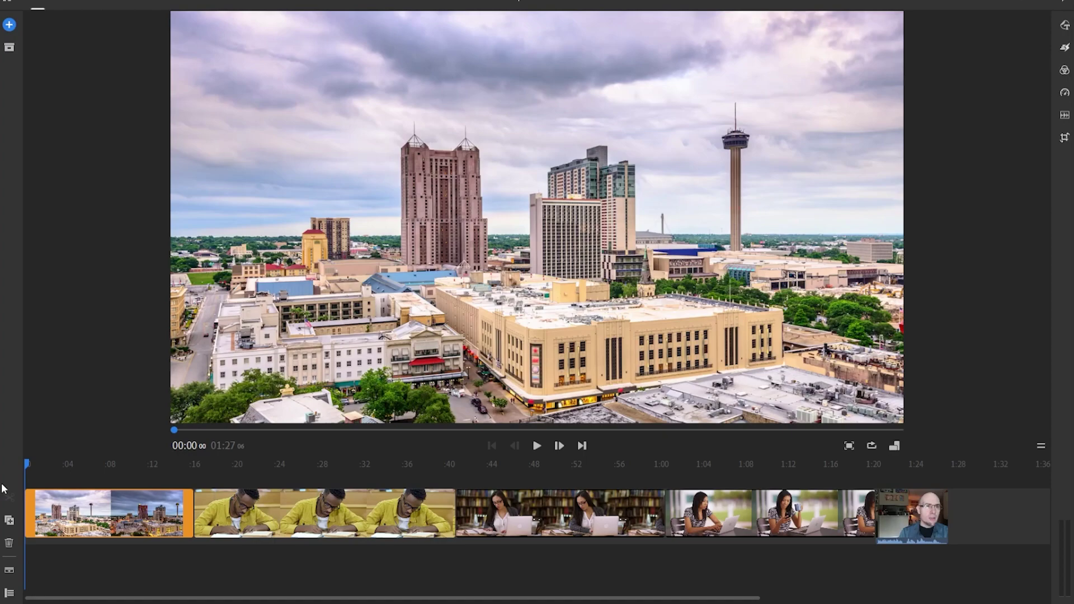
Scrub the playhead from 00:00 across all five clips to the final talking-head clip at 01:20.
{"action": "left_click_drag", "start_coordinate": [26, 466], "coordinate": [875, 481]}
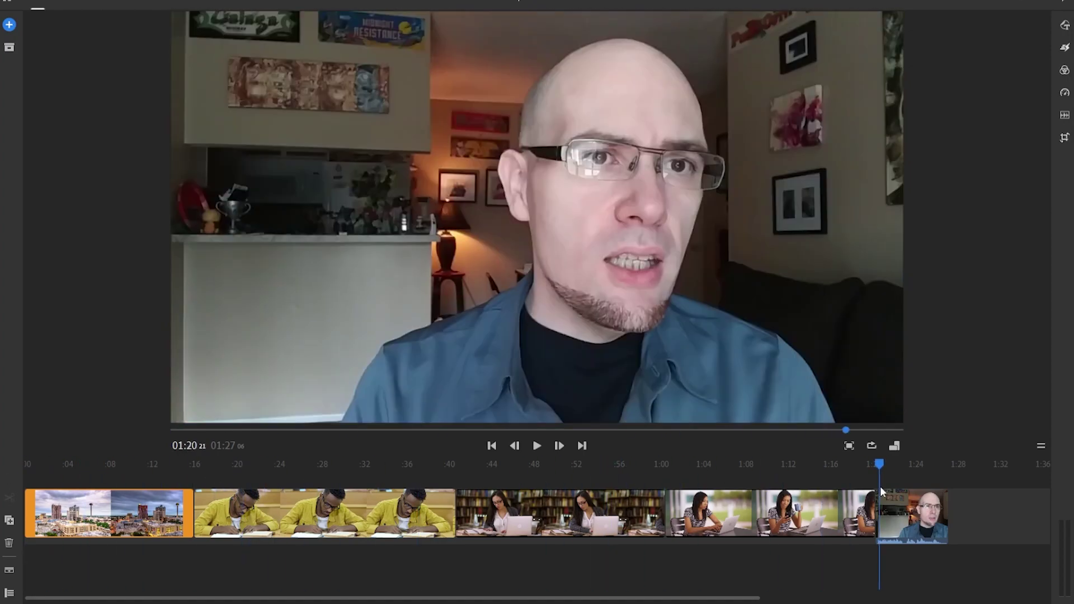
Select the closing talking-head clip and play it briefly, pausing at 01:23.
{"action": "left_click", "coordinate": [880, 487]}
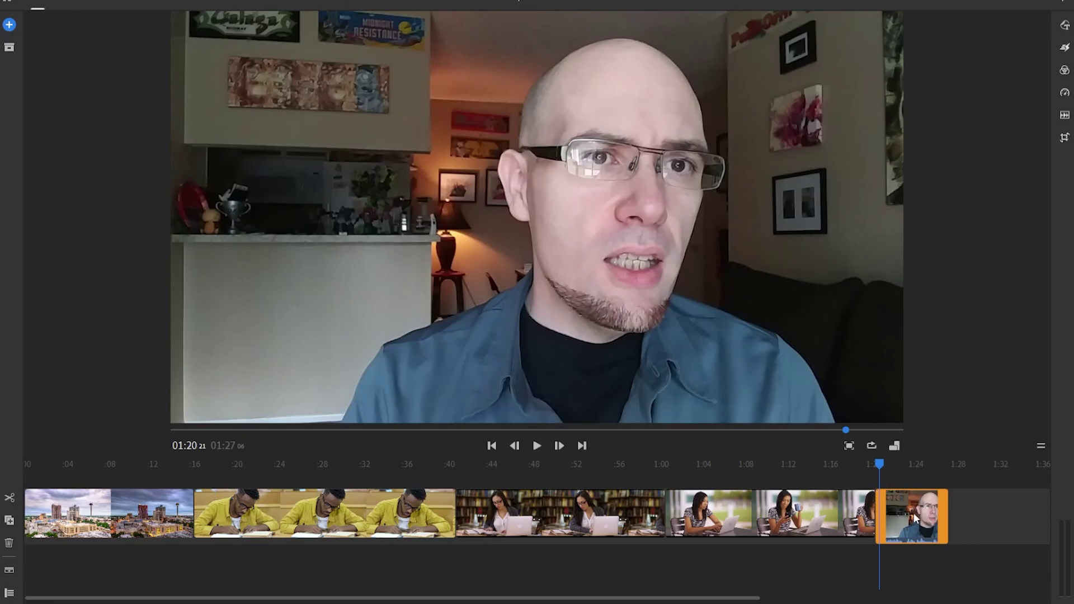
{"action": "left_click", "coordinate": [537, 446]}
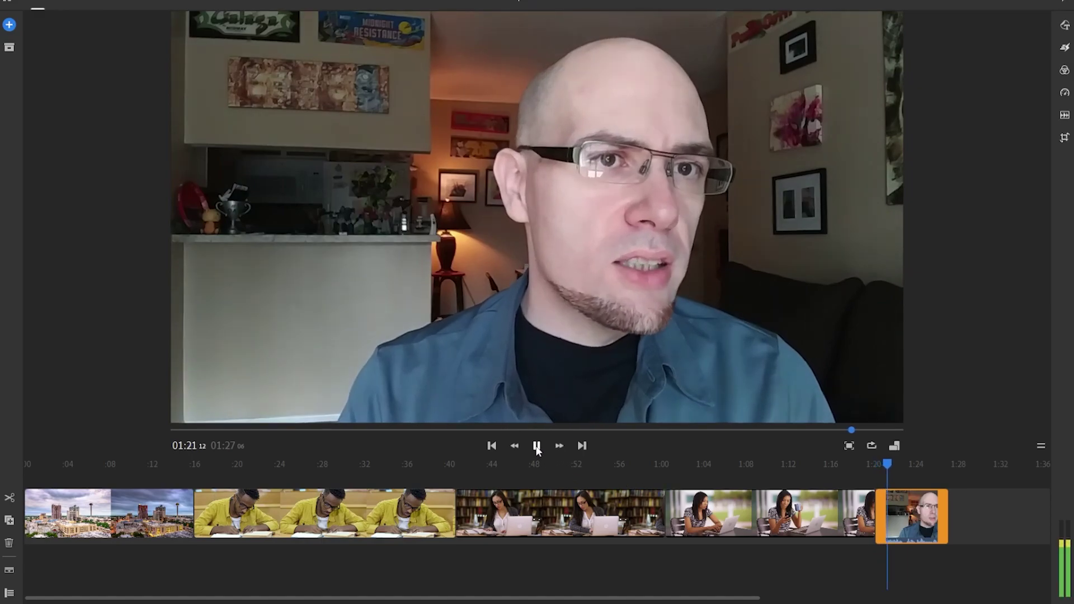
{"action": "left_click", "coordinate": [536, 446]}
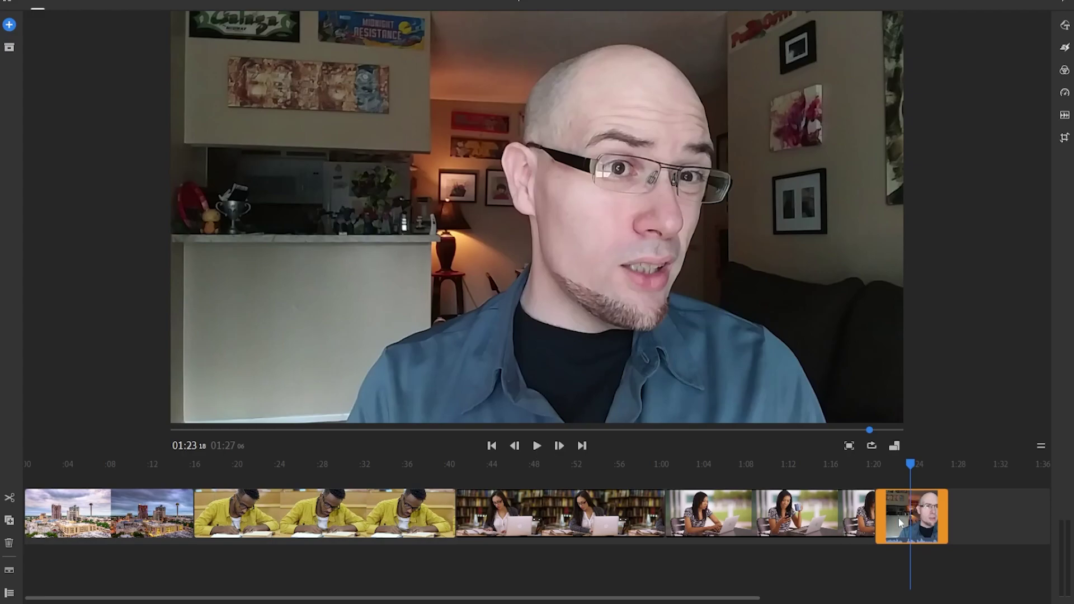
Enable Reduce background noise in the clip's Advanced audio settings, keeping intensity at 50.
{"action": "left_click", "coordinate": [1063, 120]}
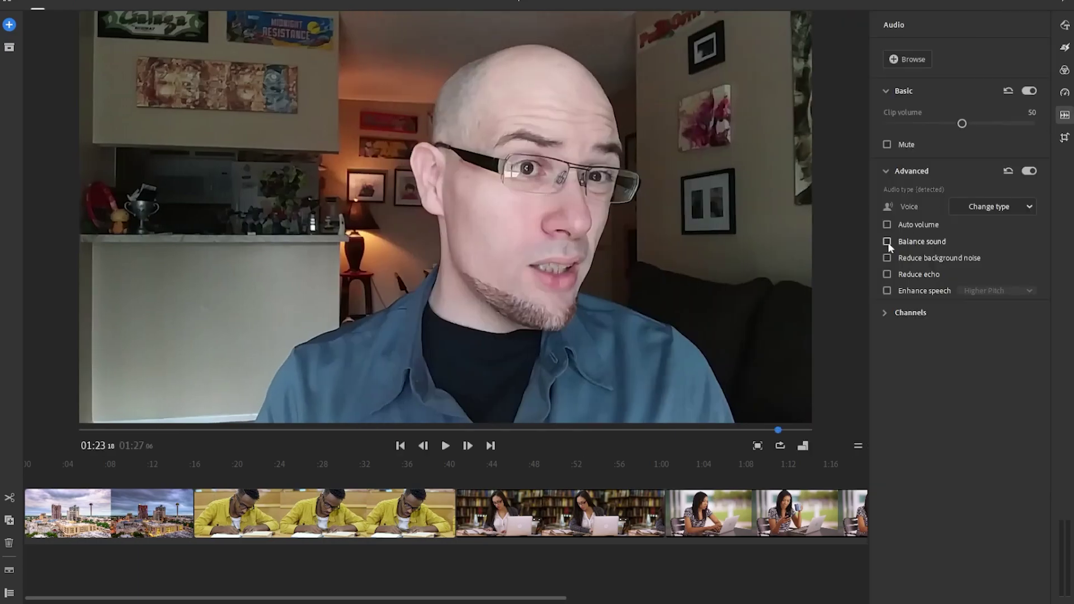
{"action": "left_click", "coordinate": [888, 258]}
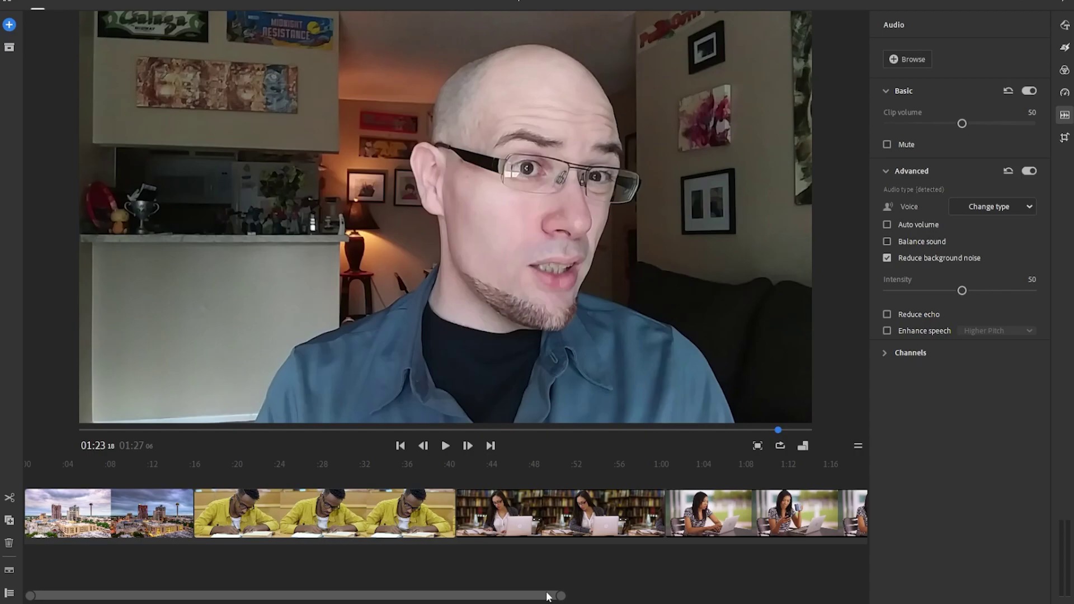
Play the denoised talking-head clip from about 01:21 to hear the cleaned audio.
{"action": "left_click_drag", "start_coordinate": [546, 598], "coordinate": [662, 599]}
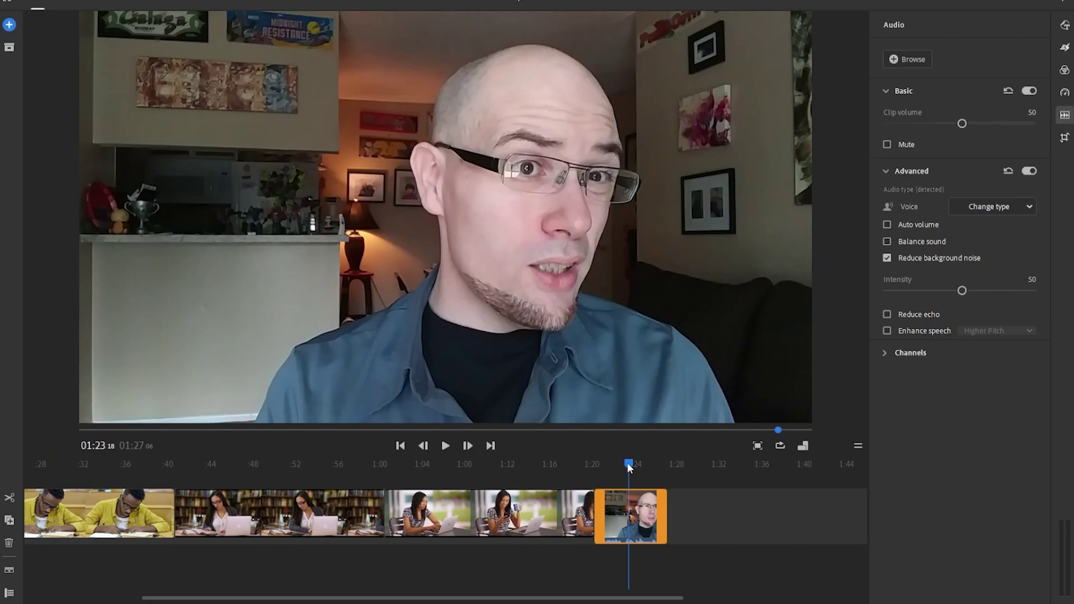
{"action": "left_click_drag", "start_coordinate": [627, 462], "coordinate": [601, 466]}
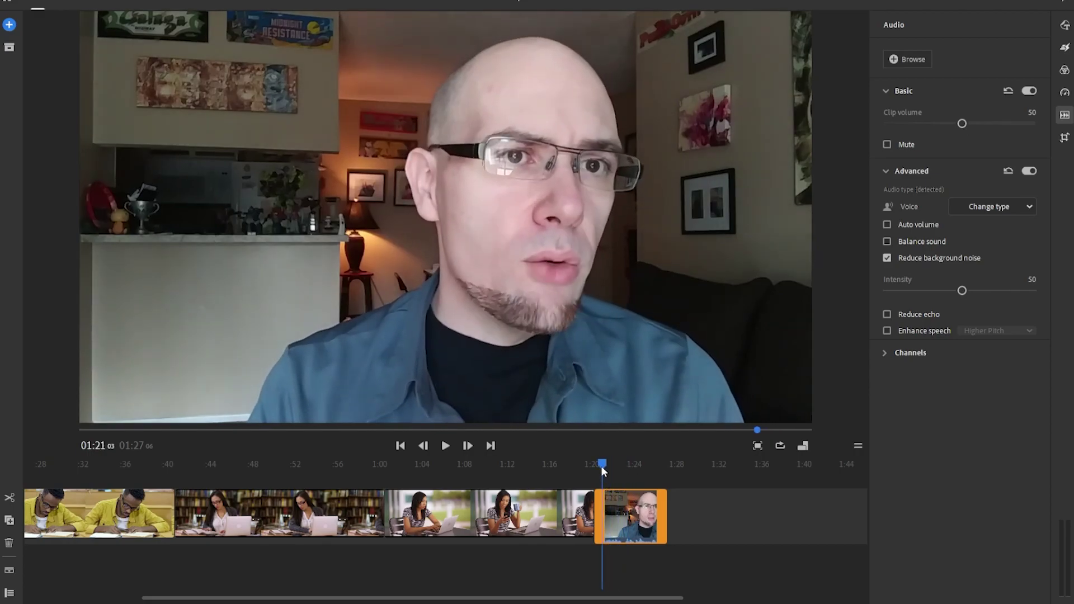
{"action": "left_click", "coordinate": [449, 445]}
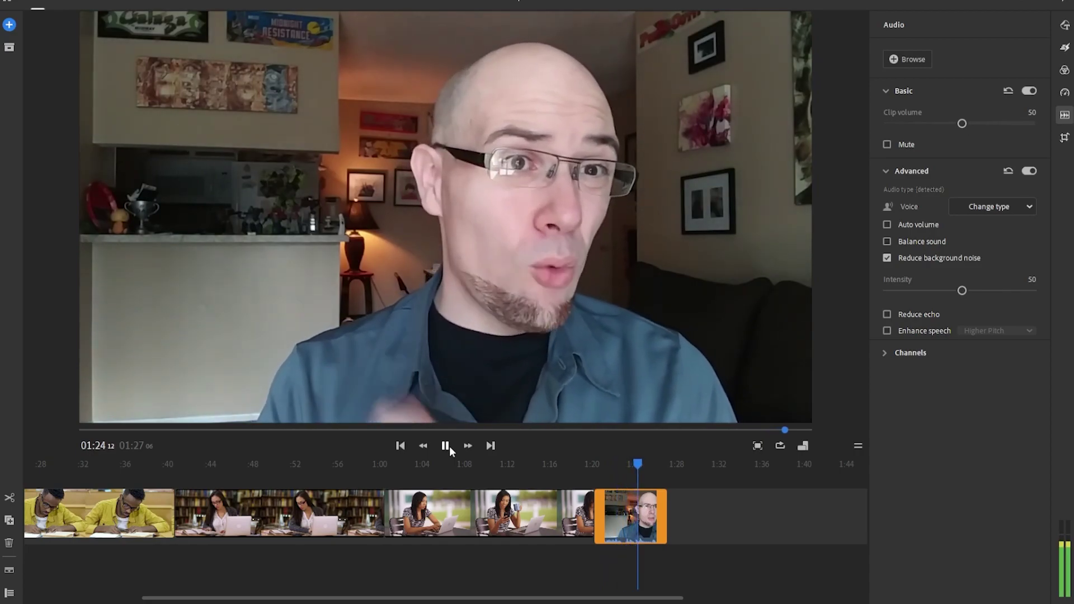
{"action": "left_click", "coordinate": [448, 445]}
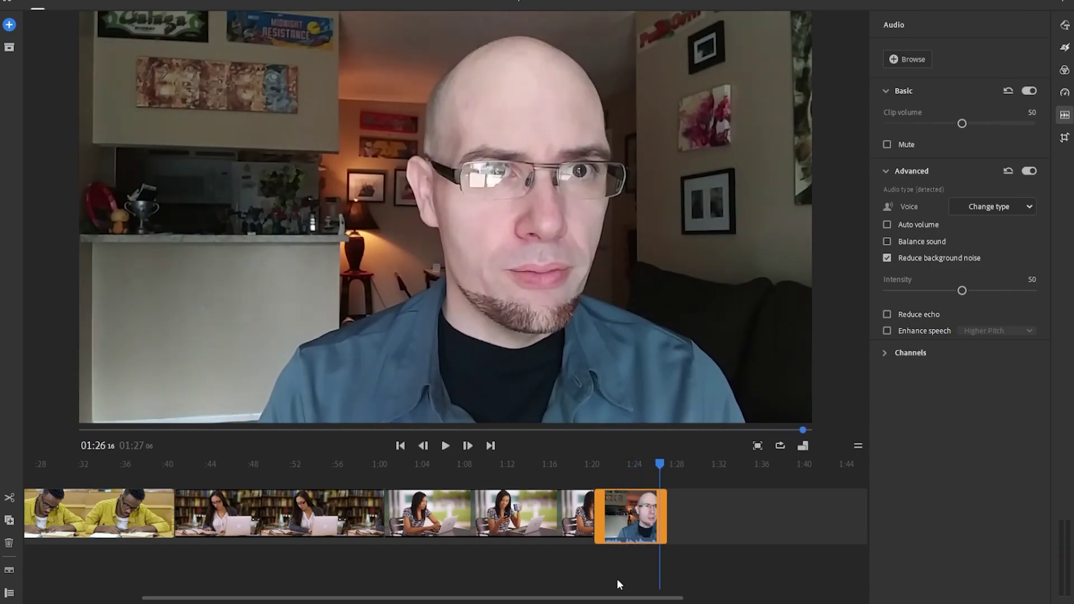
Zoom the timeline out to the whole sequence and return the playhead to 00:00.
{"action": "scroll", "coordinate": [626, 596], "scroll_direction": "left", "scroll_amount": 1}
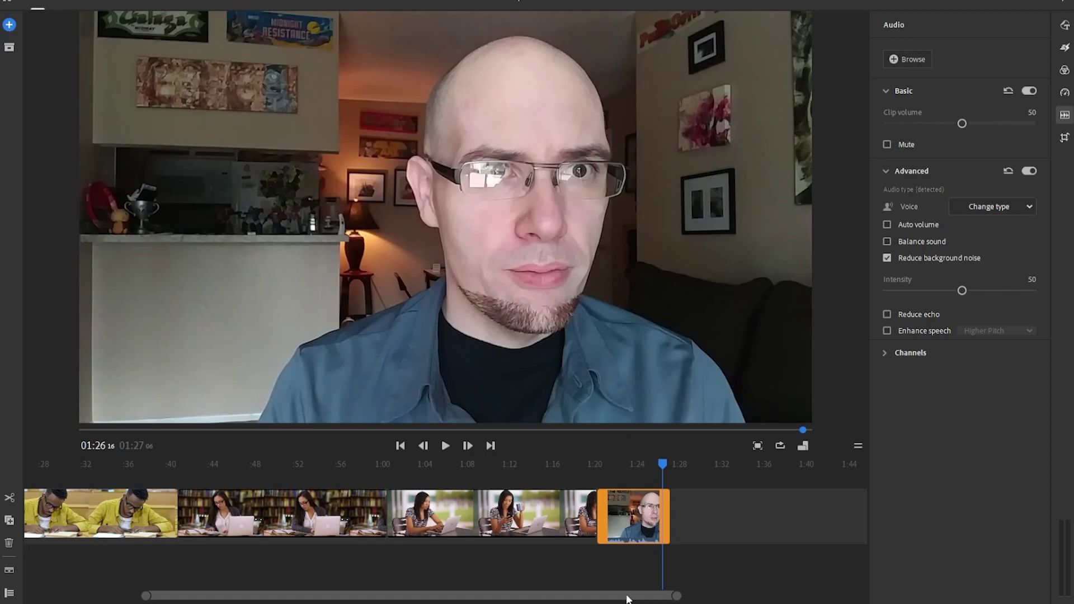
{"action": "scroll", "coordinate": [627, 597], "scroll_direction": "down", "scroll_amount": 2}
{"action": "left_click", "coordinate": [722, 465]}
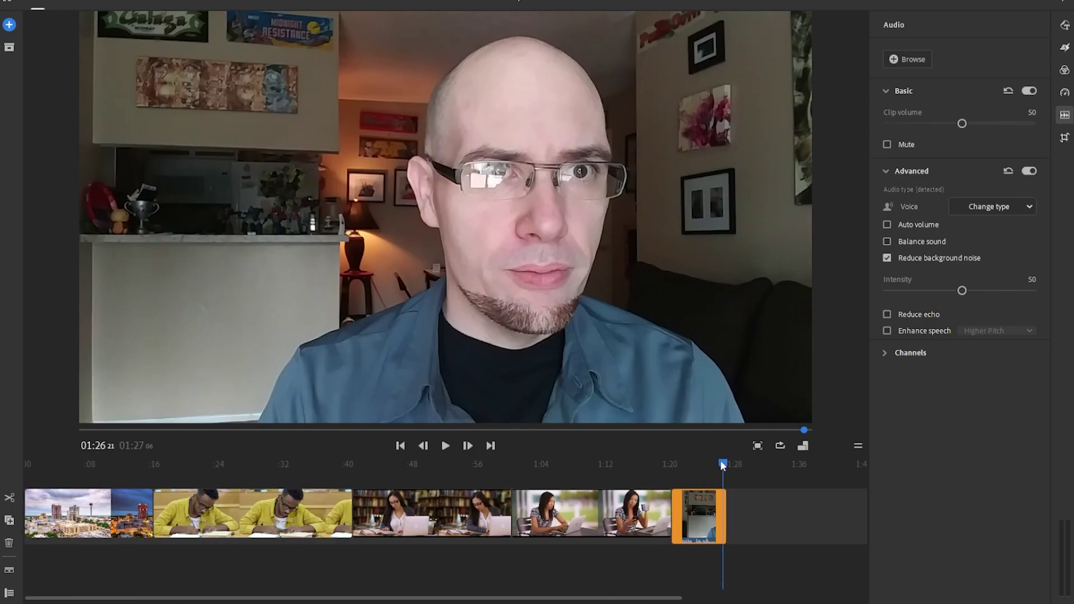
{"action": "left_click_drag", "start_coordinate": [722, 465], "coordinate": [9, 484]}
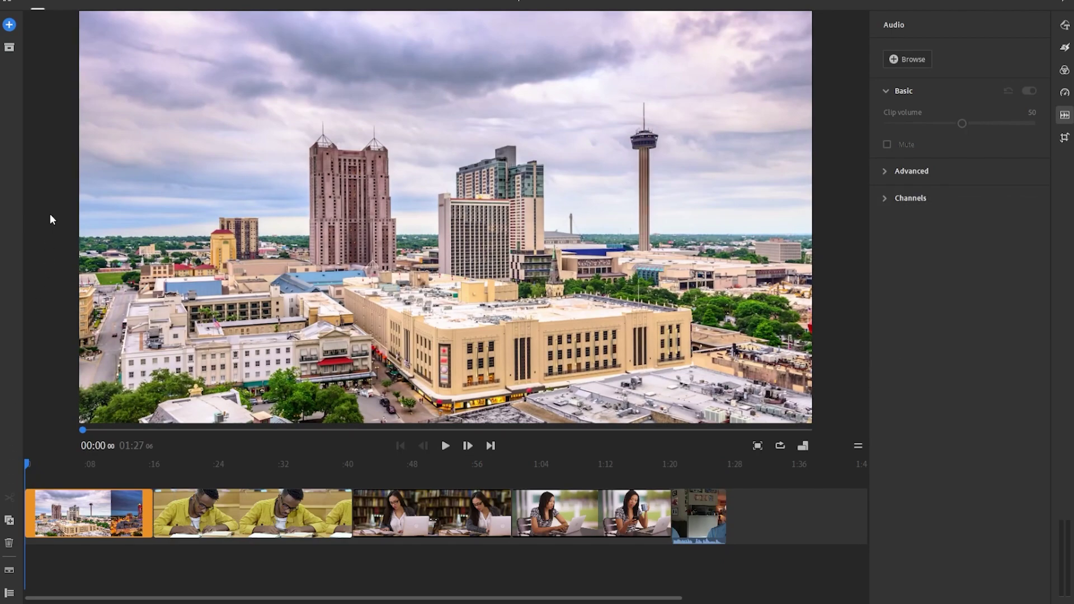
Add the 2:27 Magnum file from Your Media as a music track under the clips.
{"action": "left_click", "coordinate": [9, 28]}
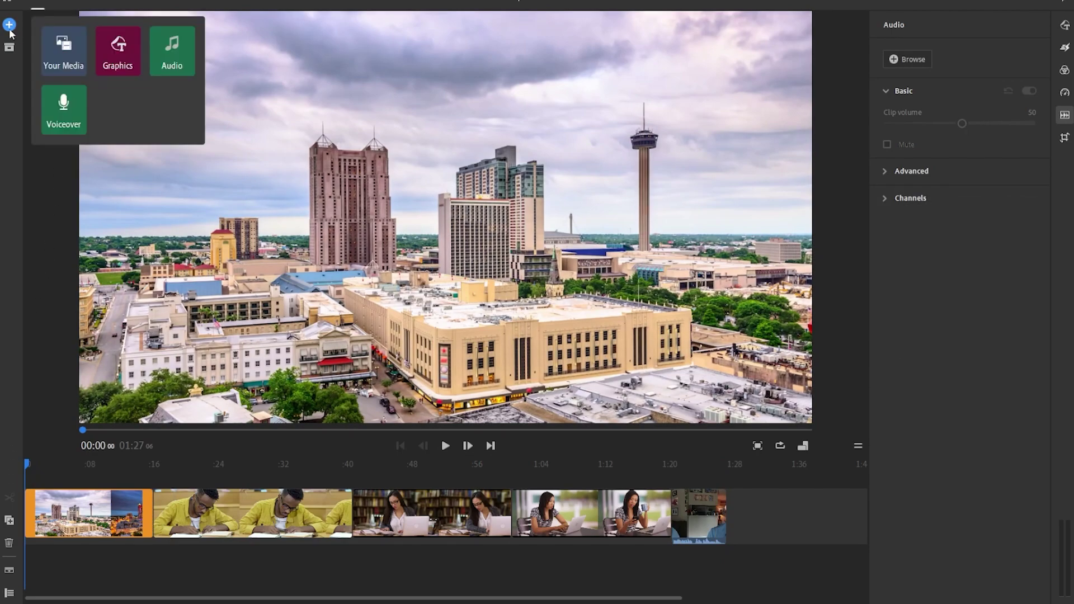
{"action": "left_click", "coordinate": [59, 52]}
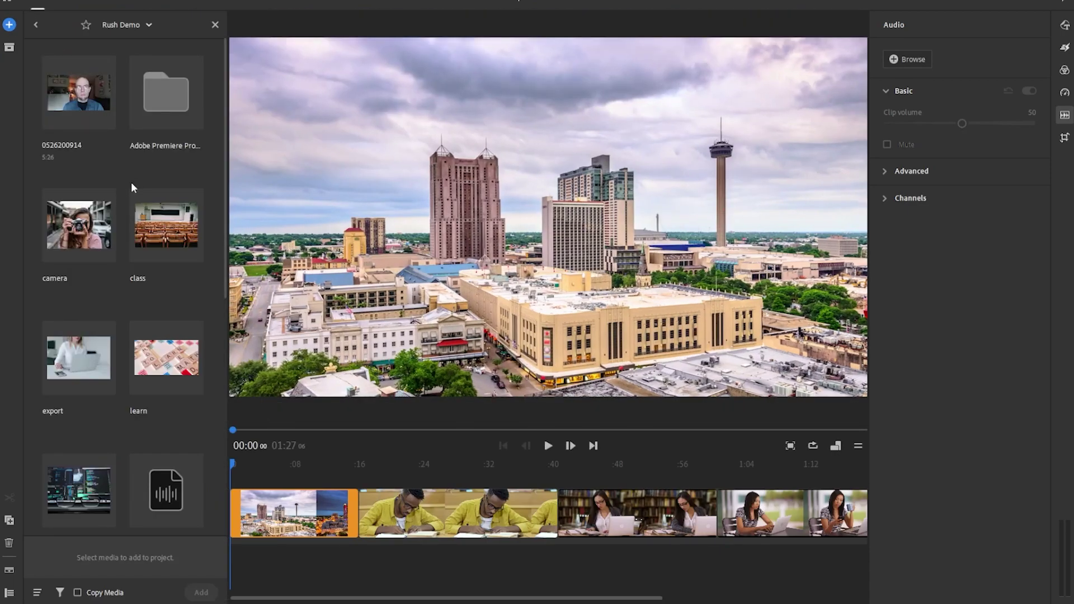
{"action": "scroll", "coordinate": [130, 182], "scroll_direction": "down", "scroll_amount": 4}
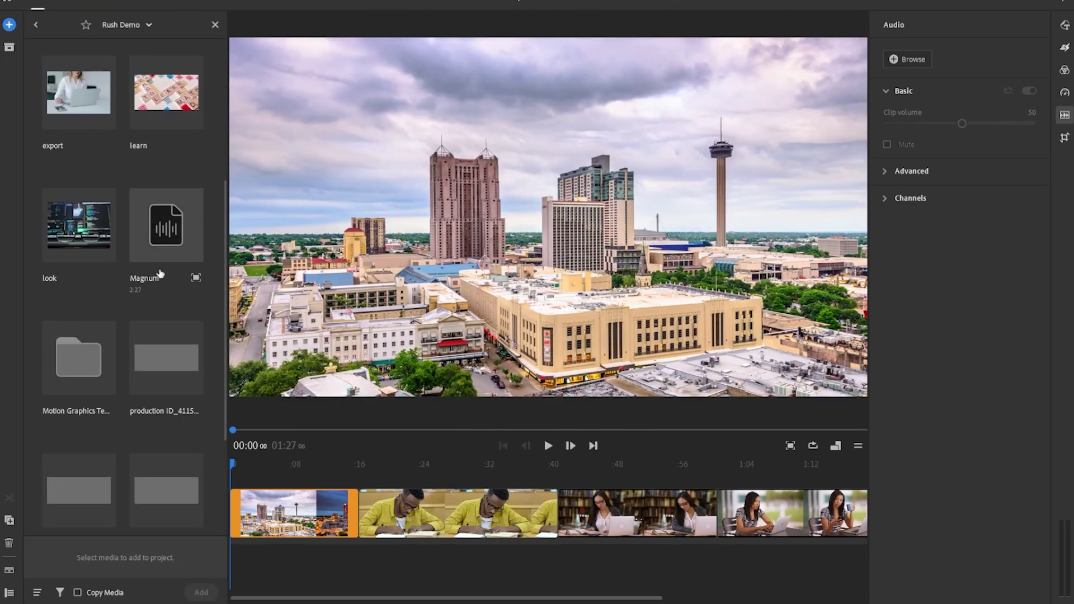
{"action": "left_click", "coordinate": [177, 234]}
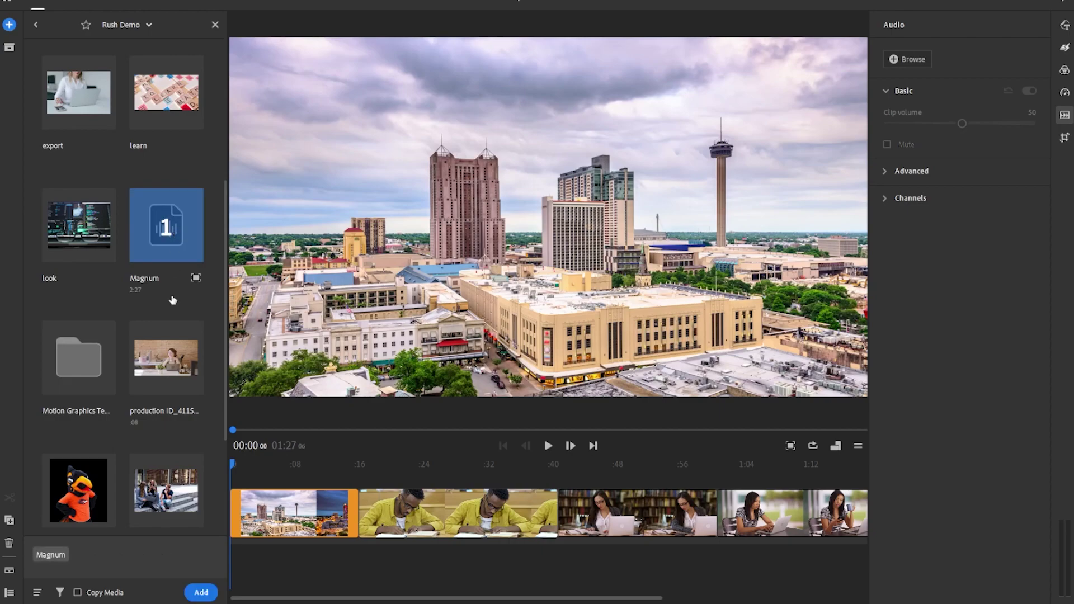
{"action": "left_click", "coordinate": [200, 593]}
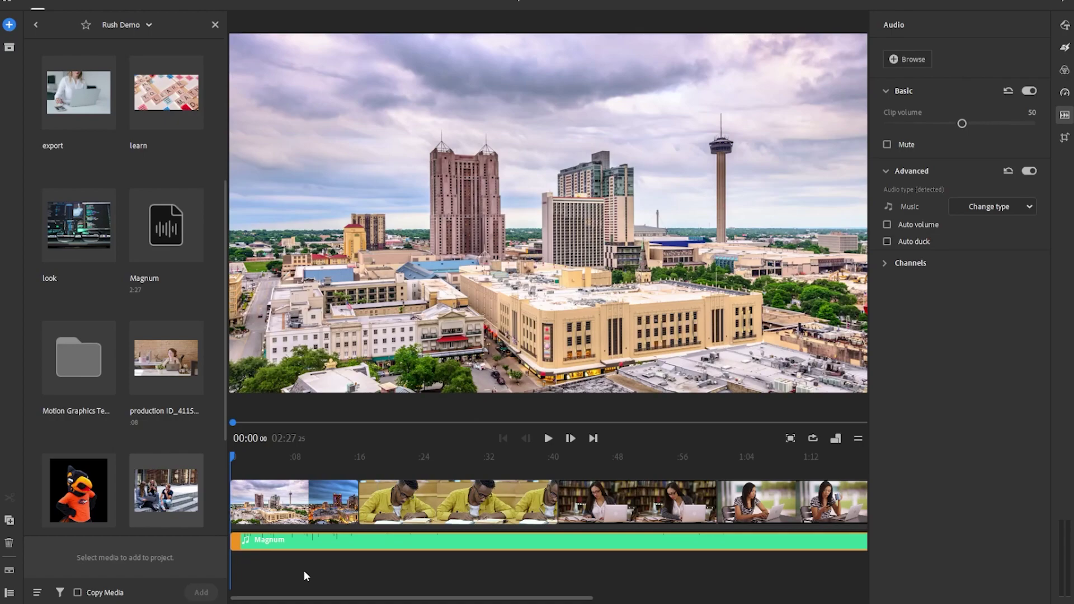
{"action": "scroll", "coordinate": [293, 555], "scroll_direction": "right", "scroll_amount": 1}
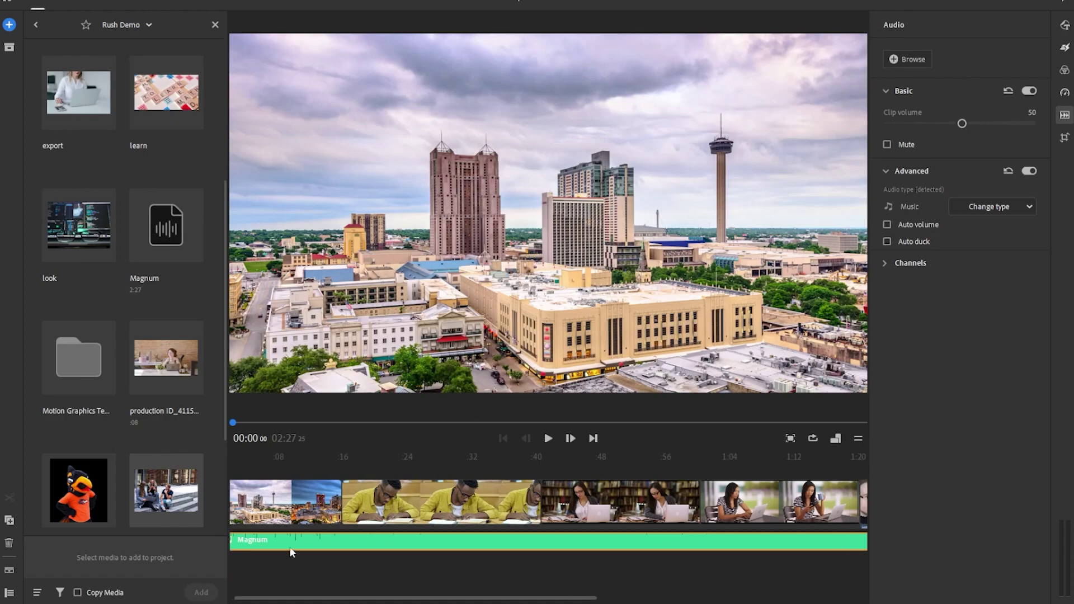
Close the media browser, delete the Magnum music clip, and return the playhead to 00:00.
{"action": "left_click", "coordinate": [290, 572]}
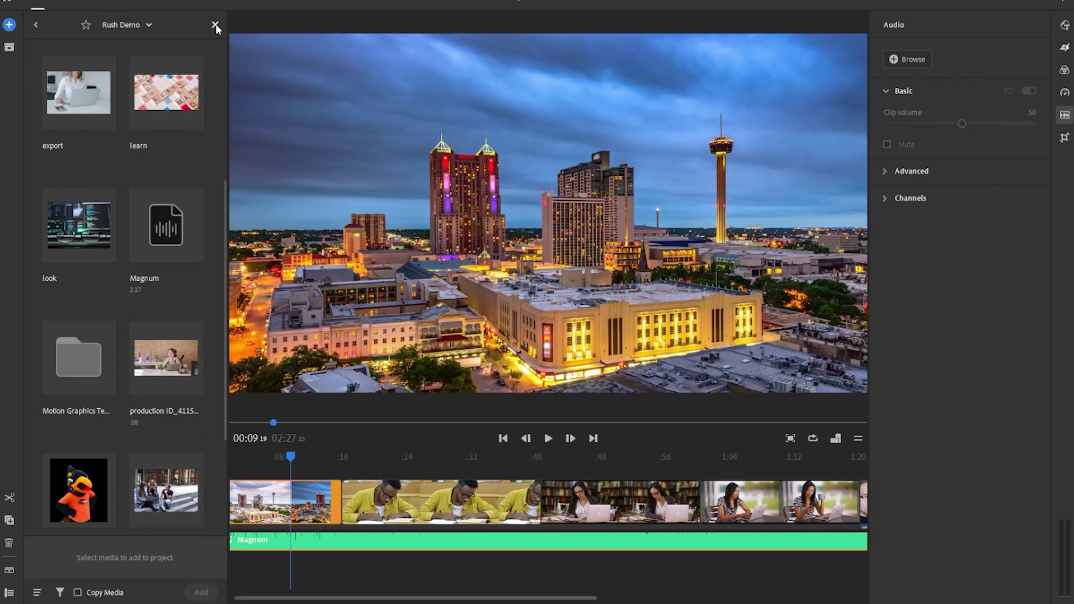
{"action": "left_click", "coordinate": [215, 25]}
{"action": "left_click", "coordinate": [175, 540]}
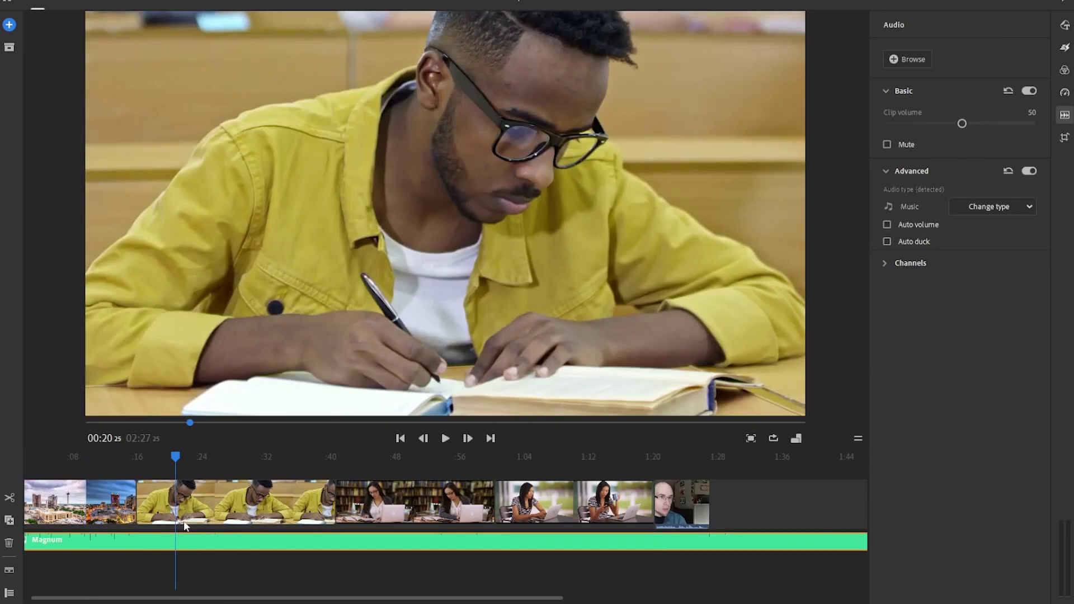
{"action": "key", "text": "Delete"}
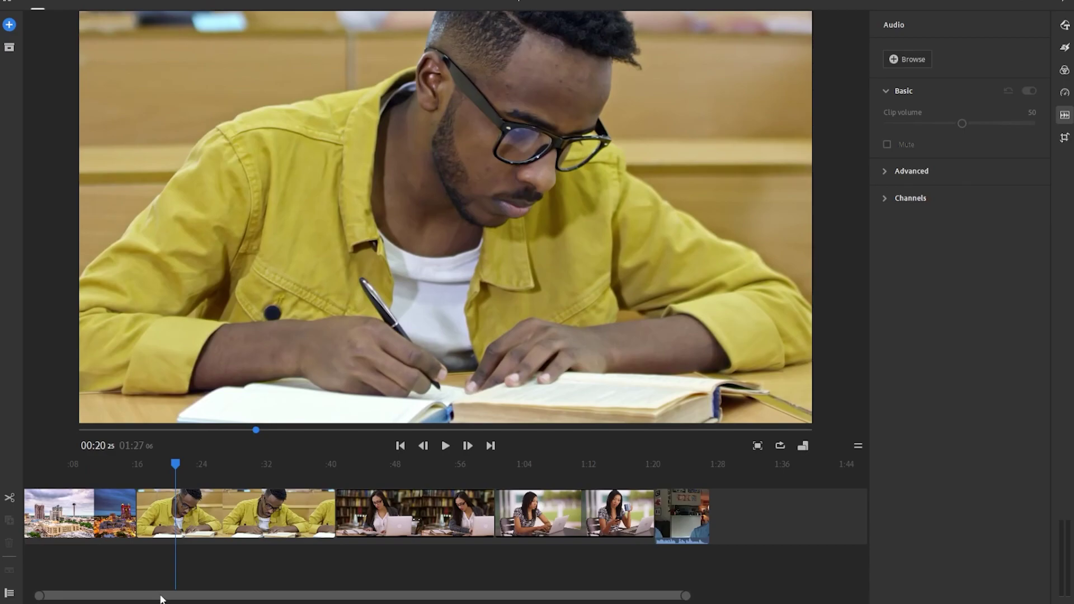
{"action": "left_click_drag", "start_coordinate": [160, 597], "coordinate": [152, 597]}
{"action": "left_click", "coordinate": [180, 464]}
{"action": "left_click_drag", "start_coordinate": [179, 464], "coordinate": [19, 468]}
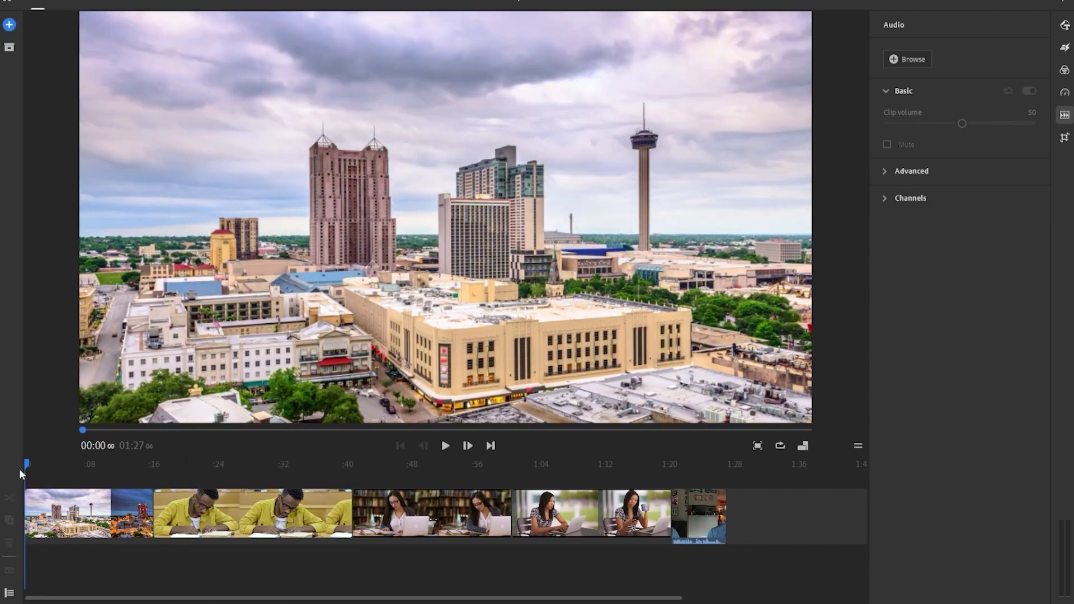
Open the built-in Audio library and look through its Soundtracks list.
{"action": "left_click", "coordinate": [13, 26]}
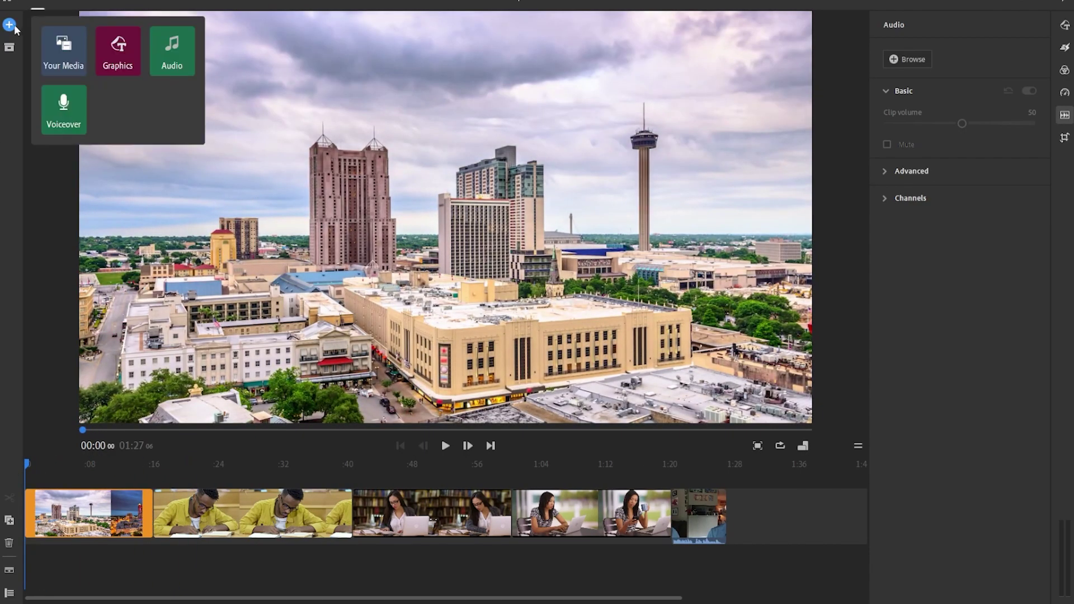
{"action": "left_click", "coordinate": [184, 52]}
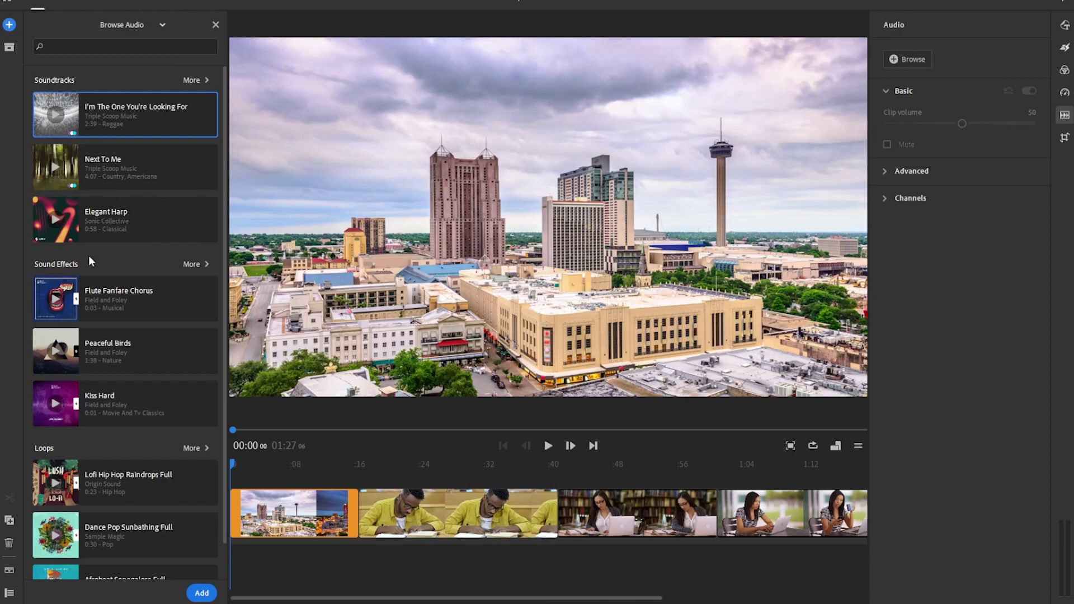
{"action": "scroll", "coordinate": [89, 255], "scroll_direction": "down", "scroll_amount": 1}
{"action": "scroll", "coordinate": [88, 254], "scroll_direction": "up", "scroll_amount": 1}
Search the full Soundtracks list for 'electronic' and pick Future Bass Surrender.
{"action": "left_click", "coordinate": [192, 80]}
{"action": "left_click", "coordinate": [91, 45]}
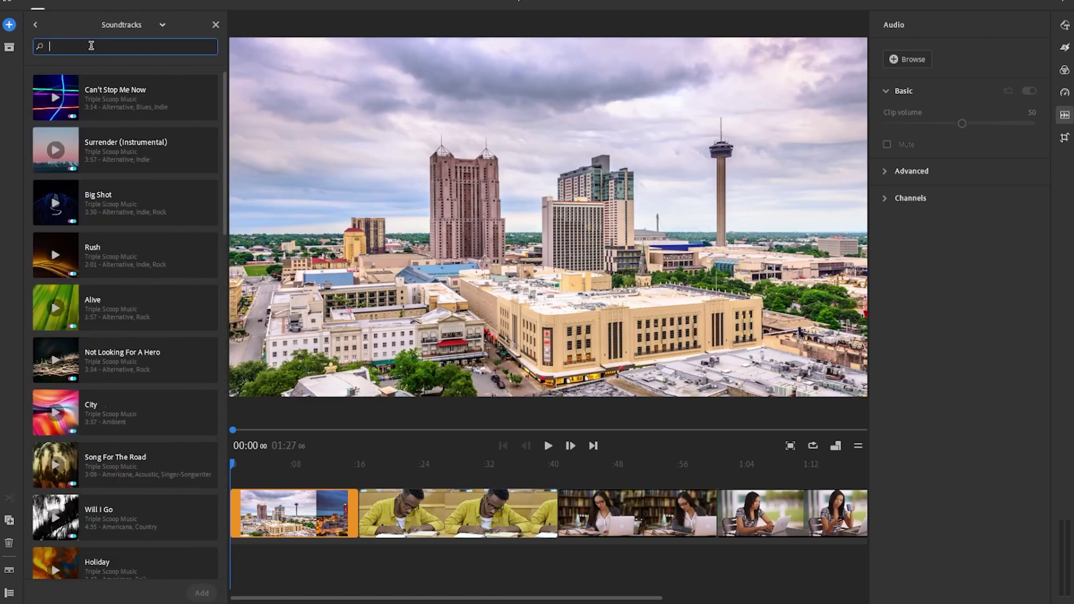
{"action": "type", "text": "electronic"}
{"action": "key", "text": "Return"}
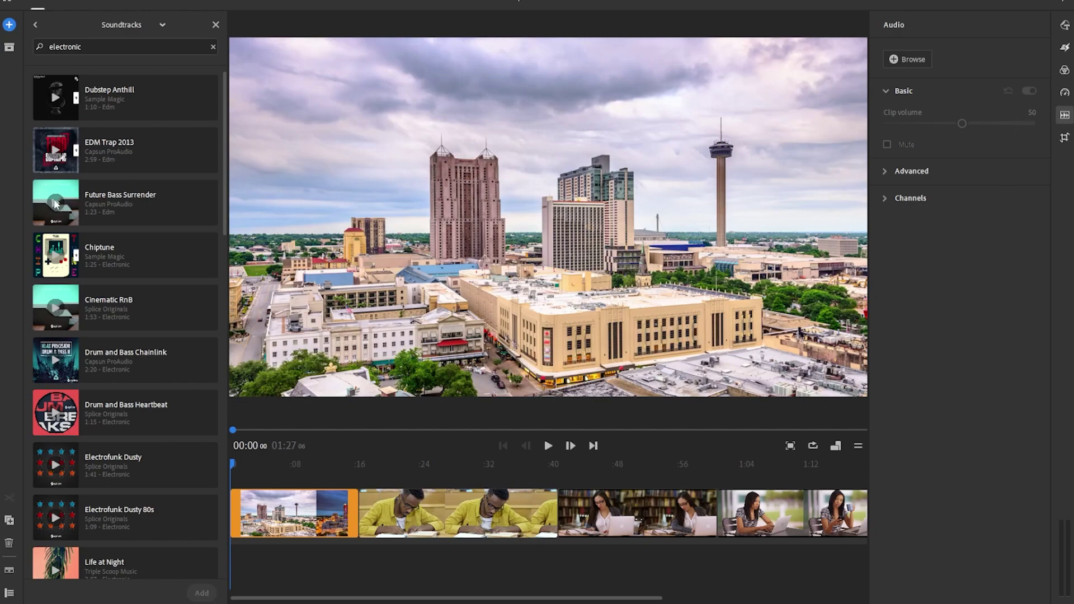
{"action": "left_click", "coordinate": [56, 204]}
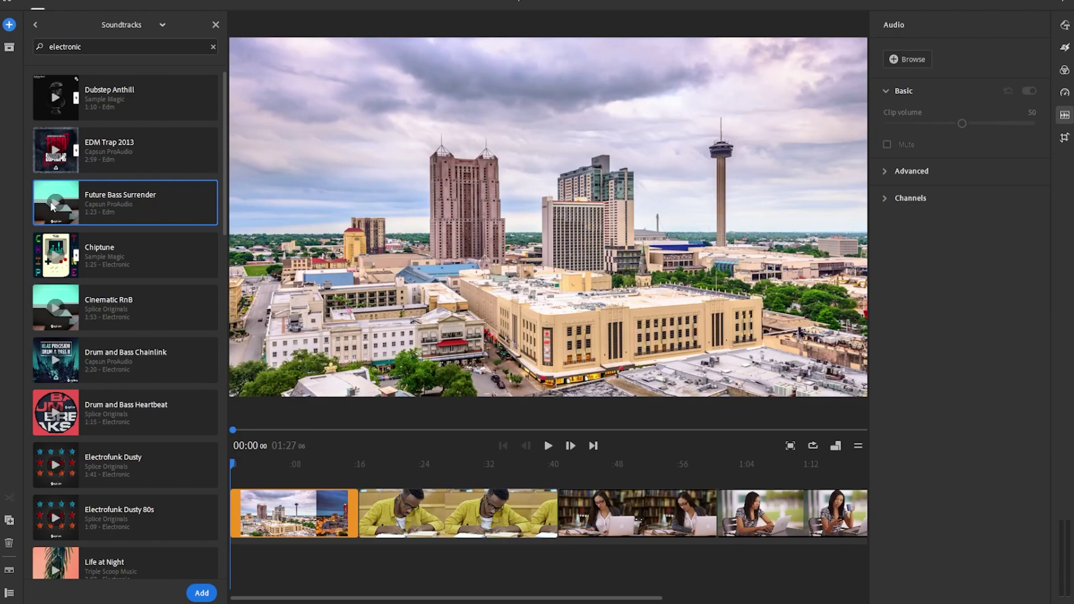
Add Future Bass Surrender as a music track and preview the video up to 00:04.
{"action": "left_click", "coordinate": [202, 593]}
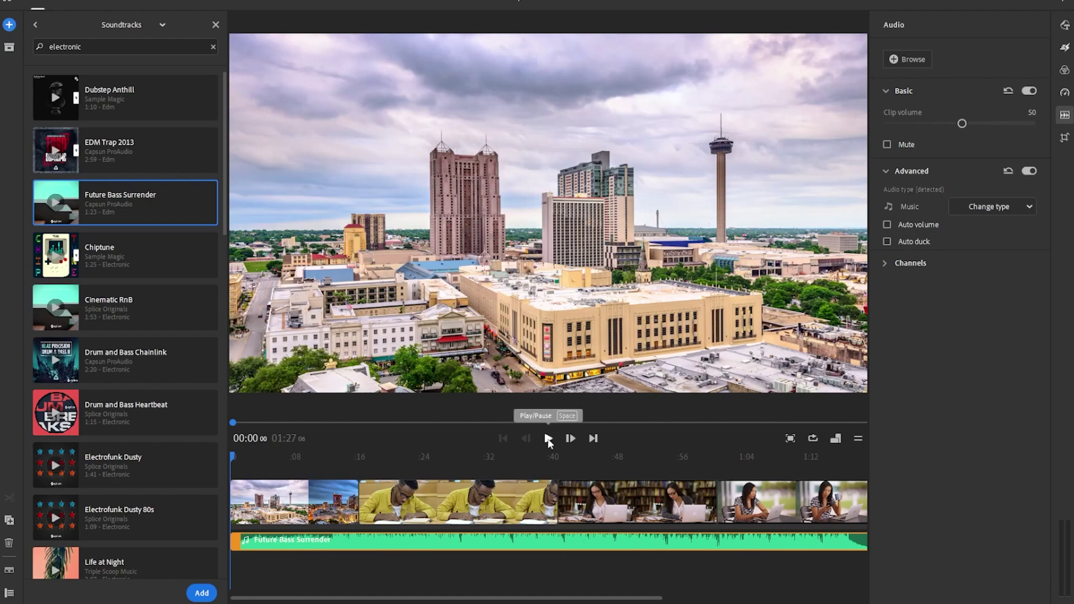
{"action": "left_click", "coordinate": [548, 439]}
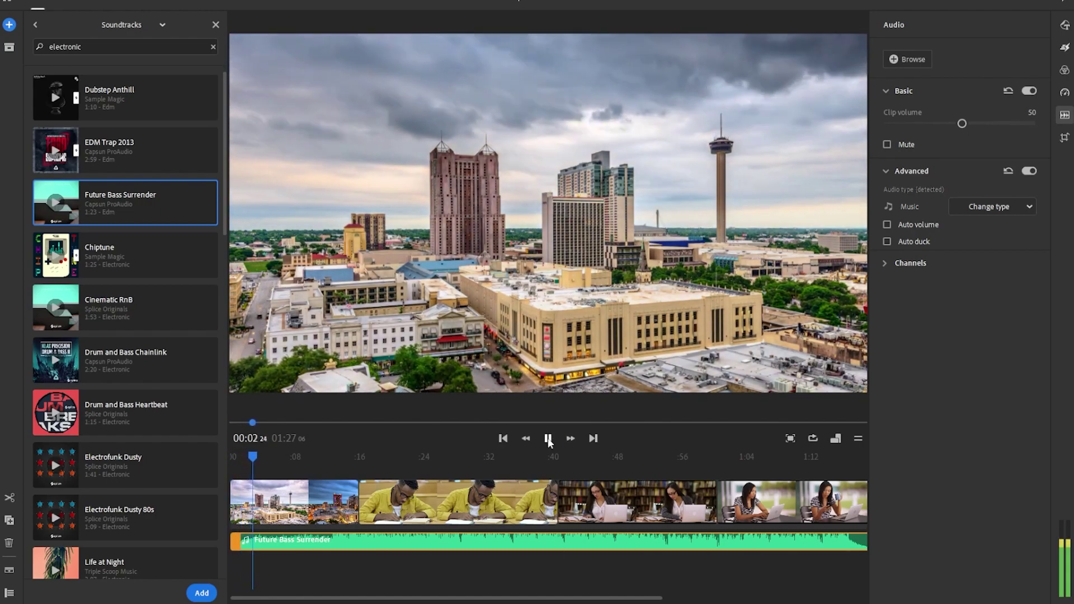
{"action": "left_click", "coordinate": [548, 440]}
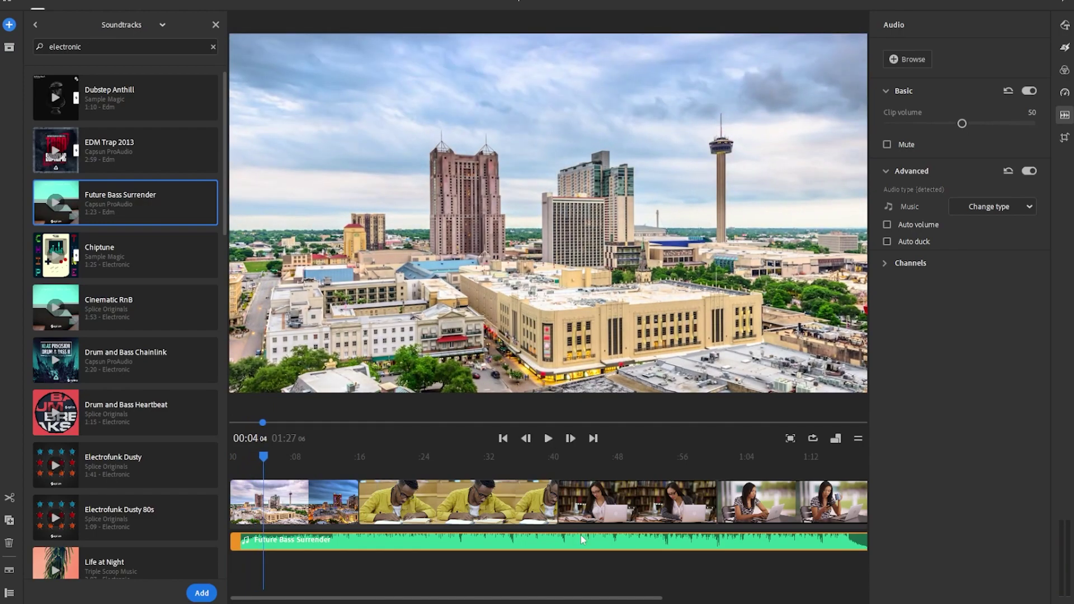
{"action": "mouse_move", "coordinate": [657, 596]}
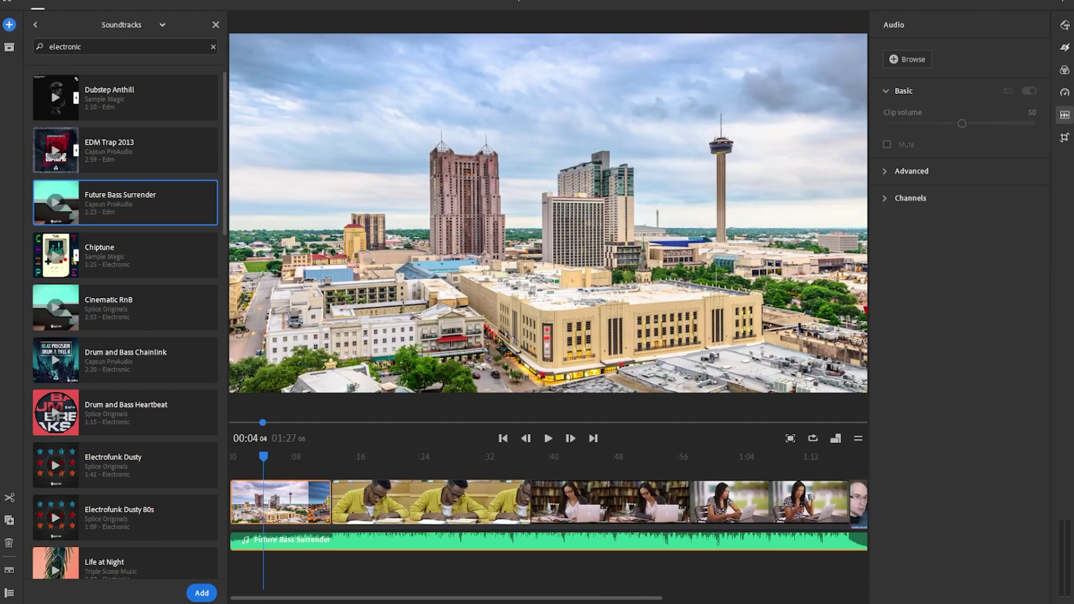
Trim the end of the yellow-jacket student clip, then play the sequence from 00:30 to 00:37.
{"action": "left_click_drag", "start_coordinate": [557, 501], "coordinate": [545, 494]}
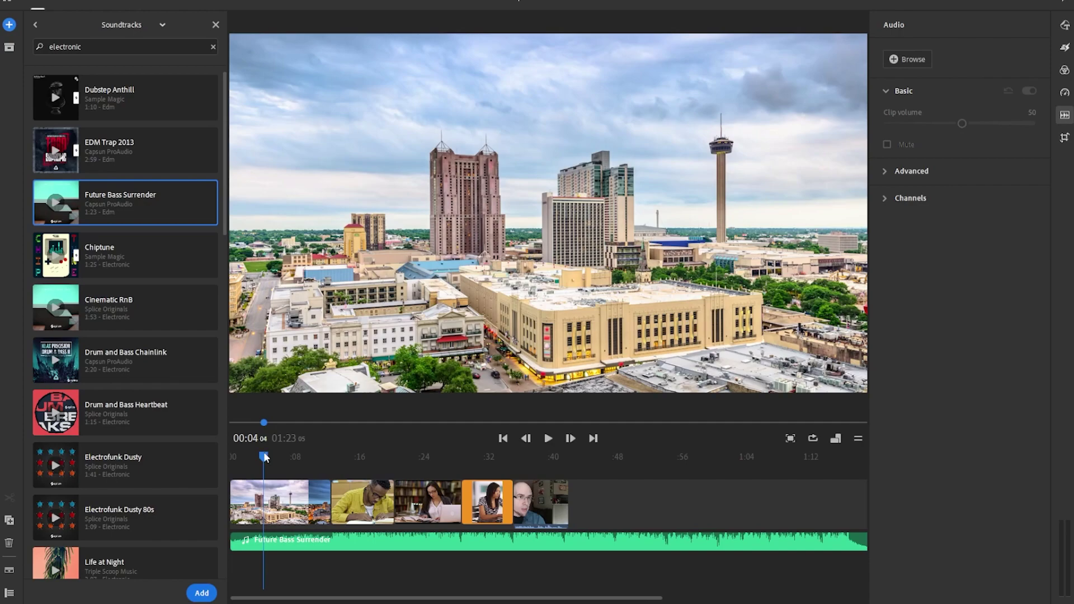
{"action": "left_click_drag", "start_coordinate": [264, 458], "coordinate": [481, 453]}
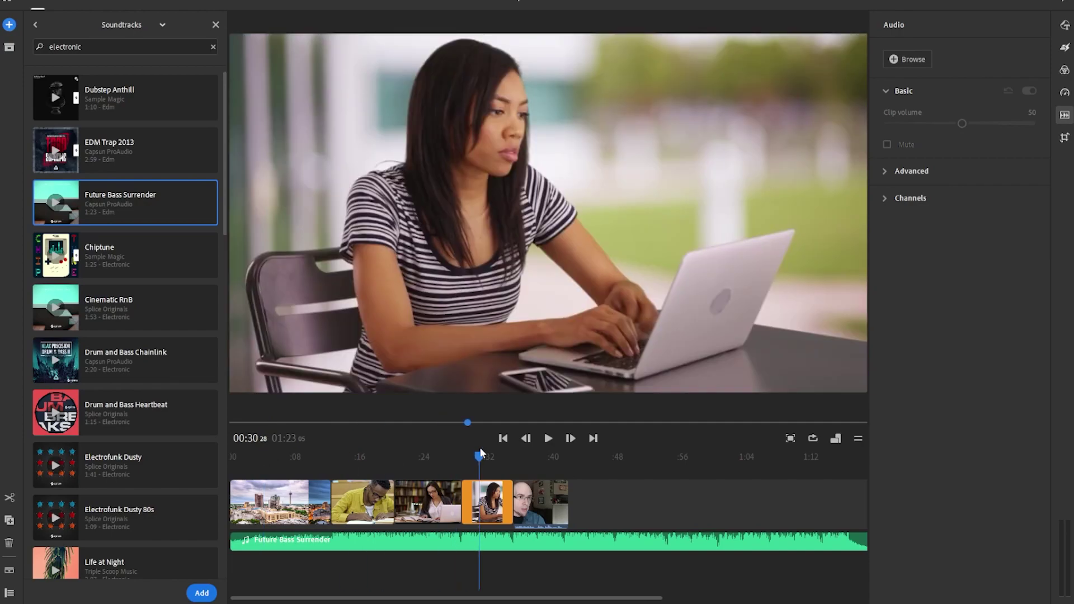
{"action": "left_click", "coordinate": [549, 438]}
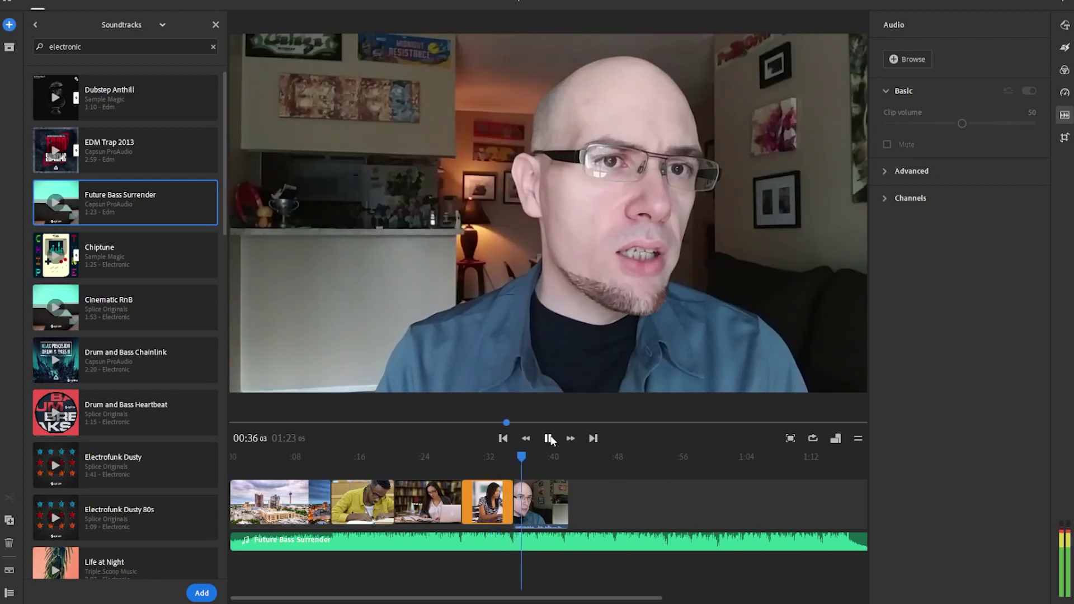
{"action": "left_click", "coordinate": [549, 439]}
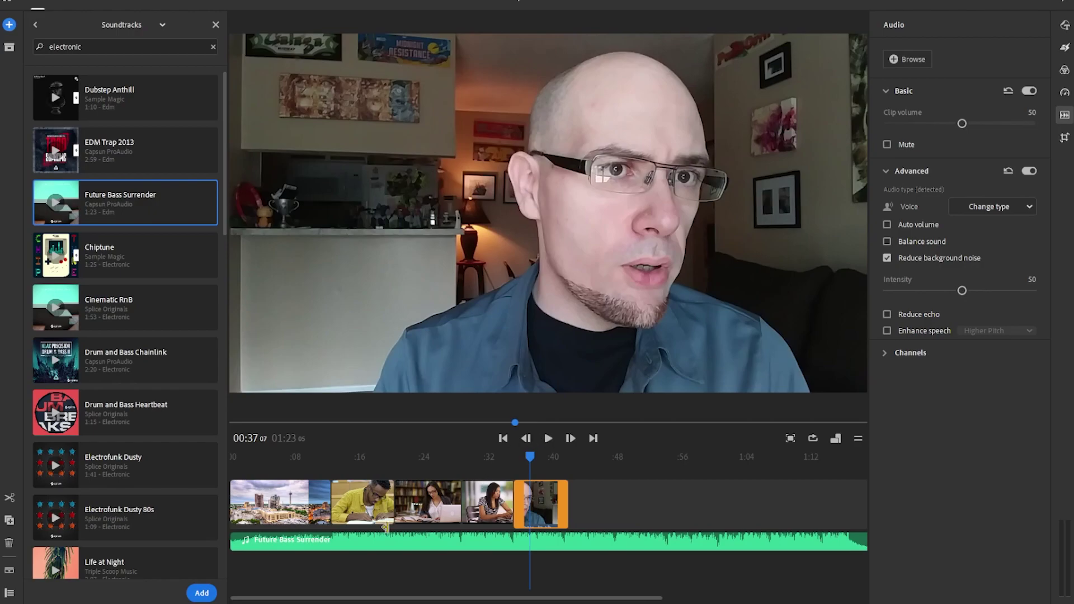
Turn on Auto duck for the Future Bass Surrender music, then play 00:32–00:41 to hear it dip.
{"action": "left_click", "coordinate": [390, 544]}
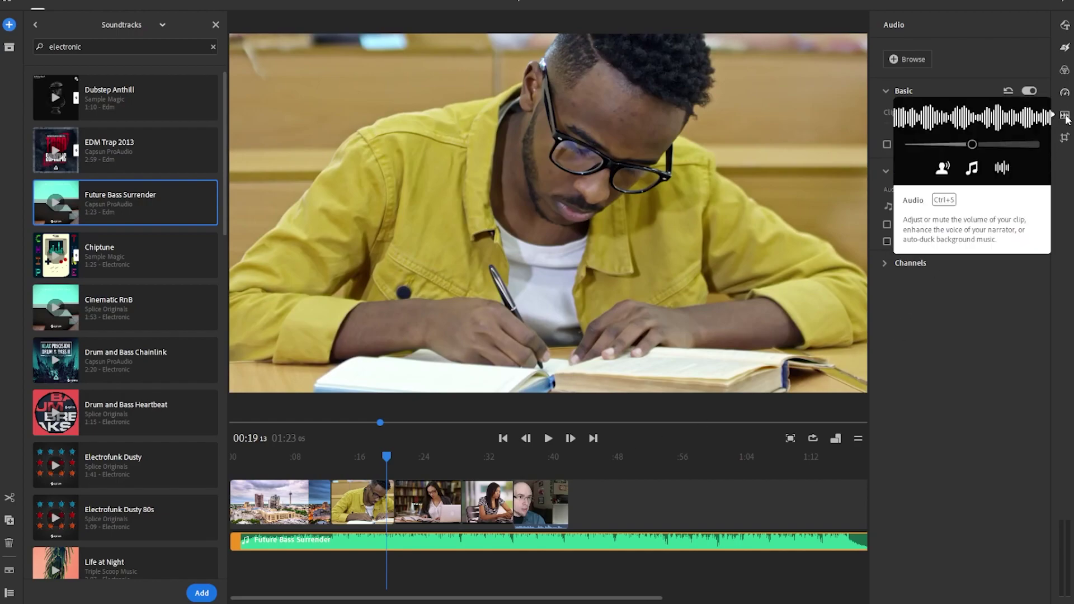
{"action": "left_click", "coordinate": [886, 242]}
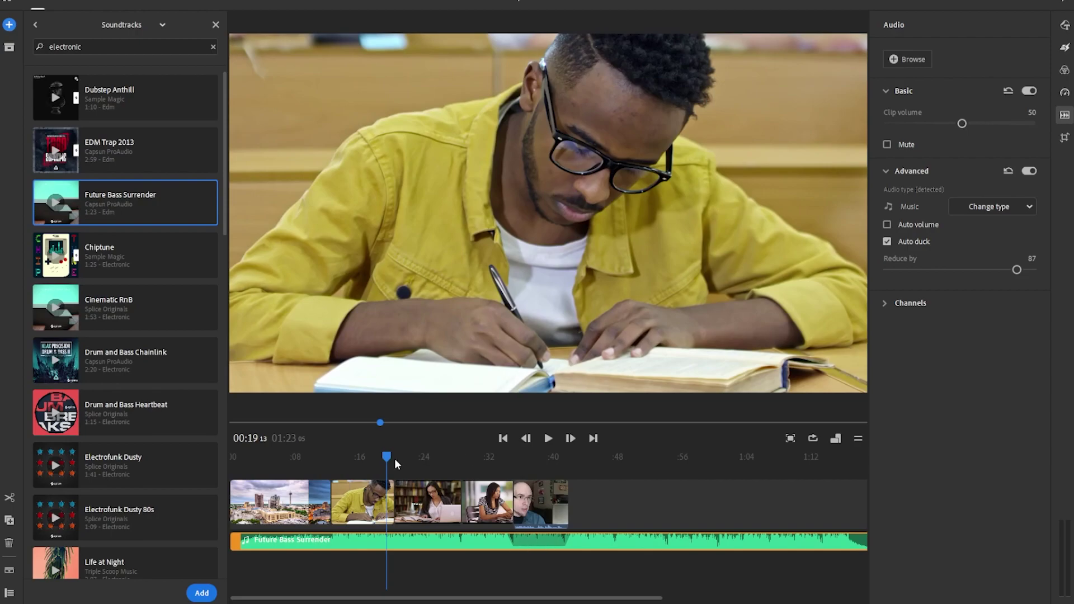
{"action": "left_click_drag", "start_coordinate": [384, 455], "coordinate": [492, 455]}
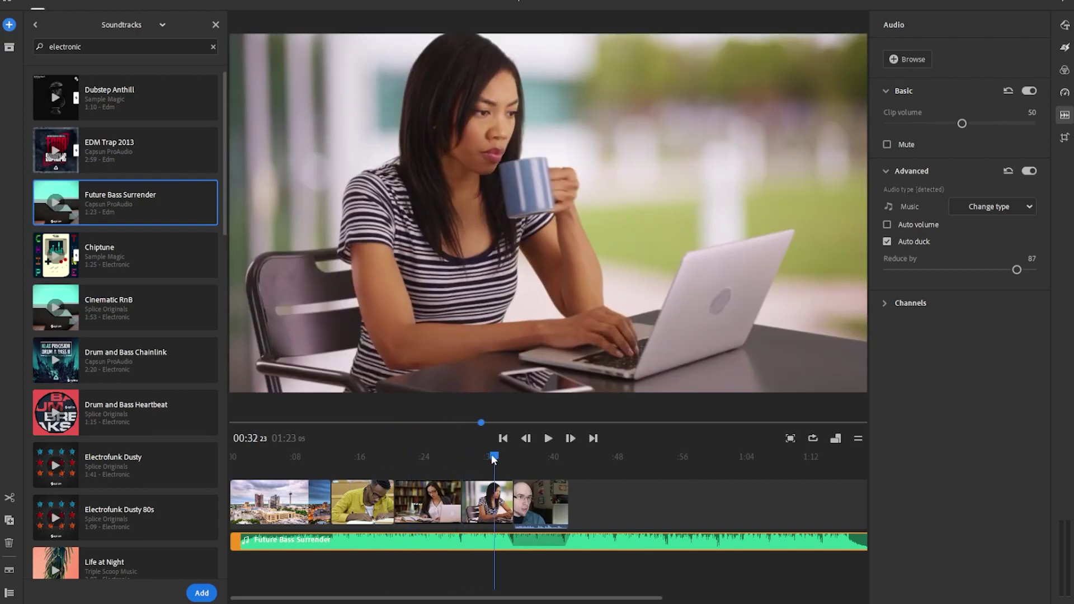
{"action": "left_click", "coordinate": [548, 438]}
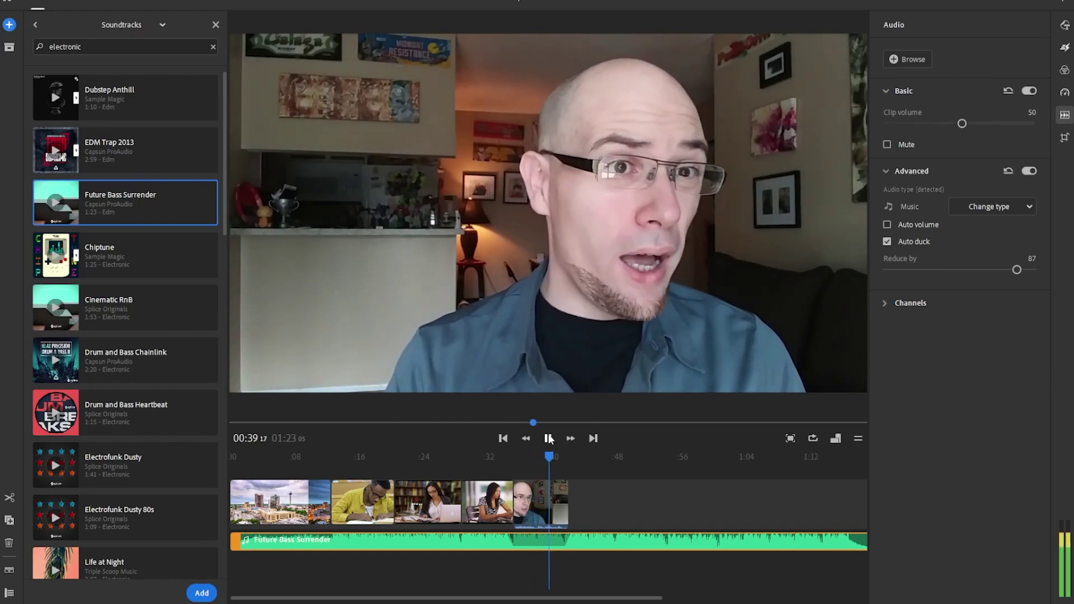
{"action": "left_click", "coordinate": [549, 438]}
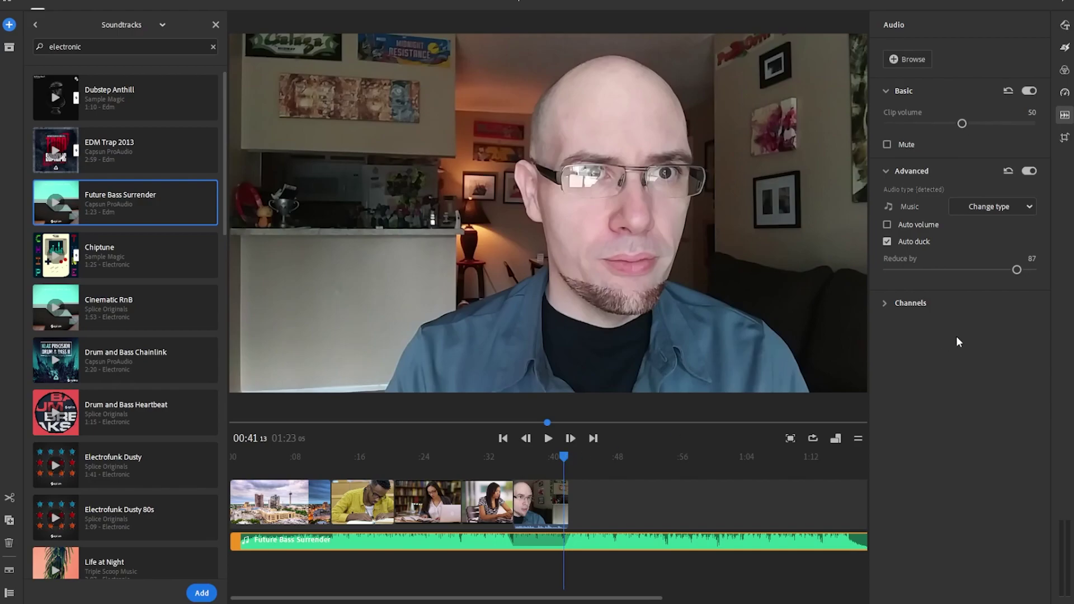
Raise the ducking Reduce by from 87 to 96 and add the camera image after the talking-head clip.
{"action": "left_click_drag", "start_coordinate": [1017, 270], "coordinate": [1030, 270]}
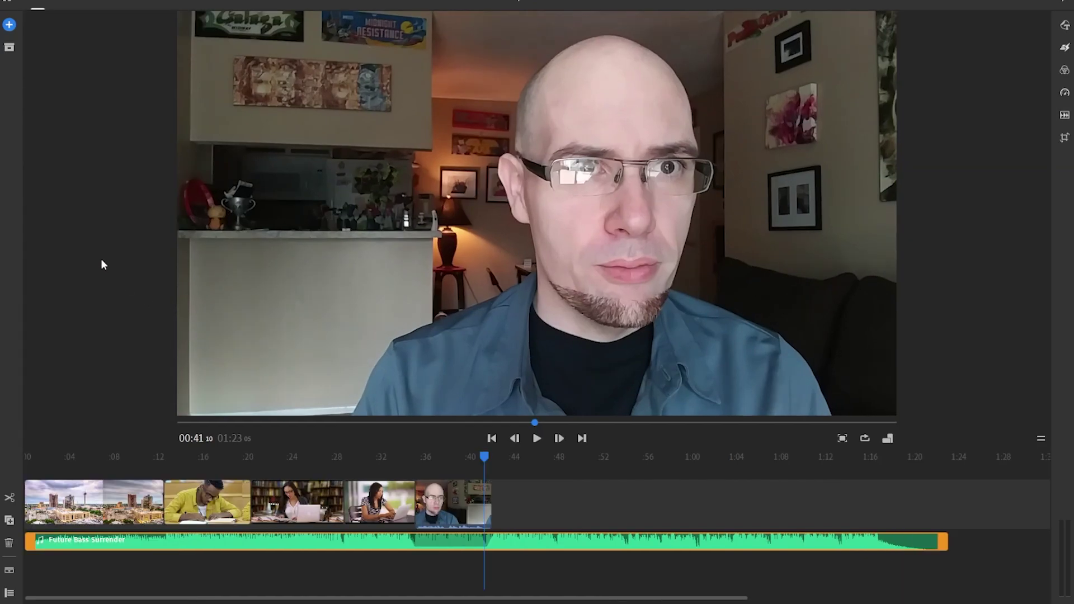
{"action": "left_click", "coordinate": [10, 27]}
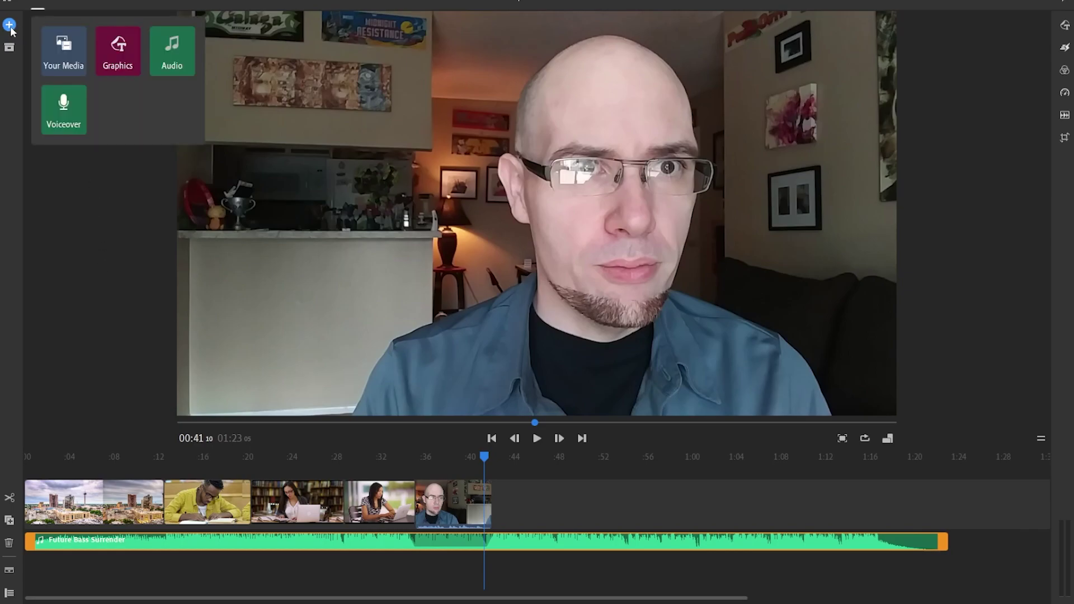
{"action": "left_click", "coordinate": [68, 47]}
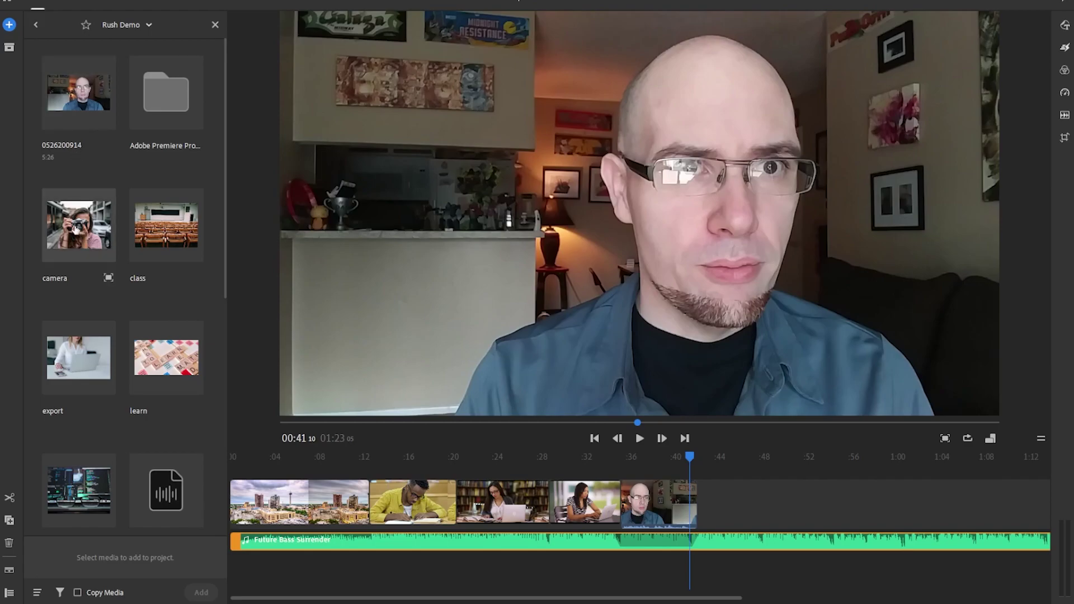
{"action": "left_click_drag", "start_coordinate": [74, 228], "coordinate": [700, 502]}
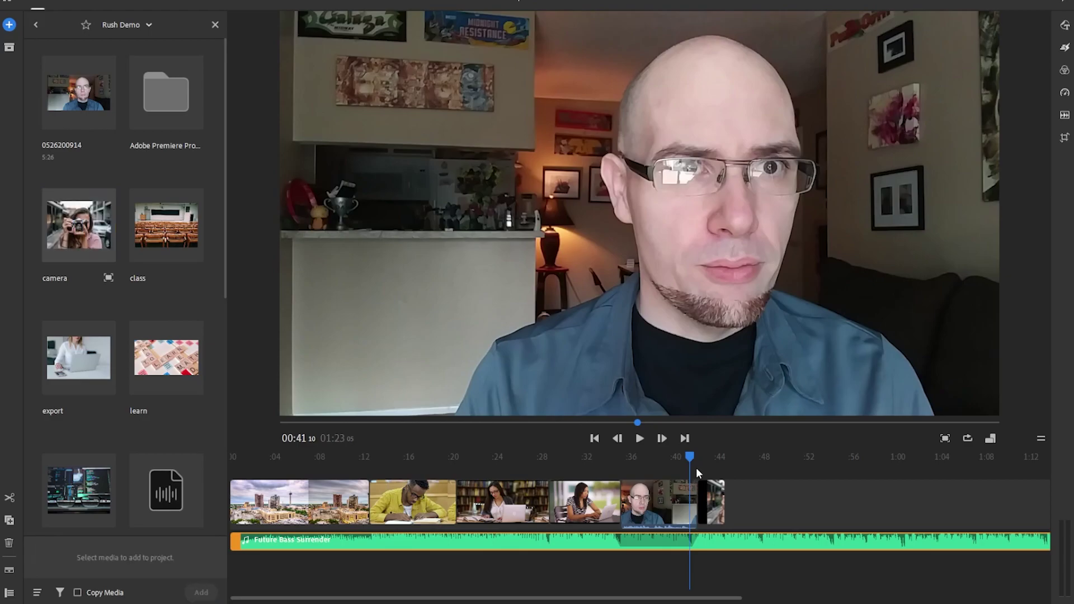
{"action": "left_click_drag", "start_coordinate": [690, 457], "coordinate": [702, 457]}
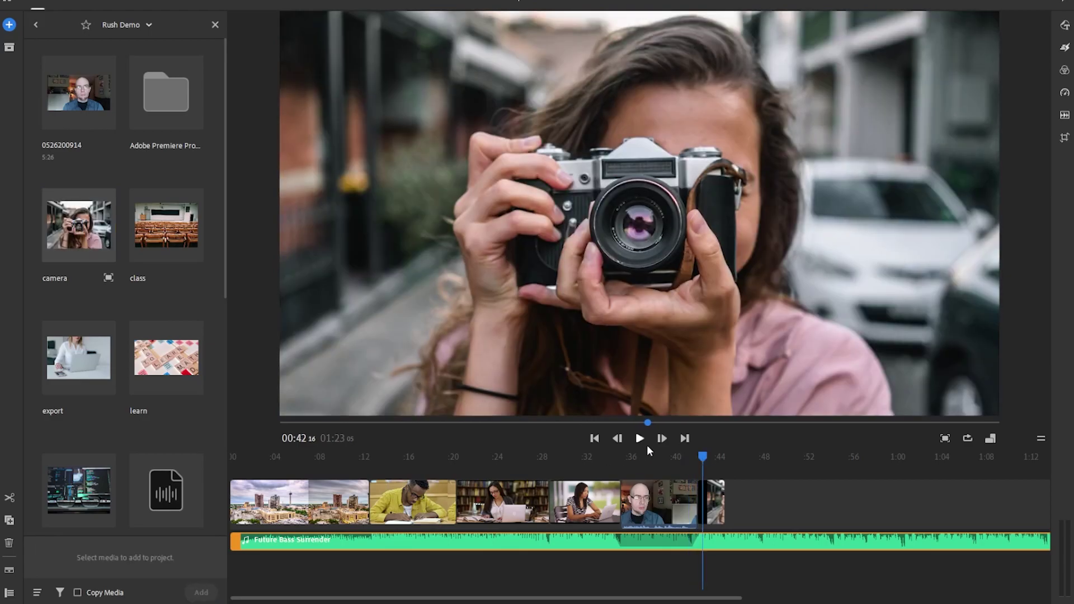
{"action": "left_click_drag", "start_coordinate": [699, 452], "coordinate": [696, 453]}
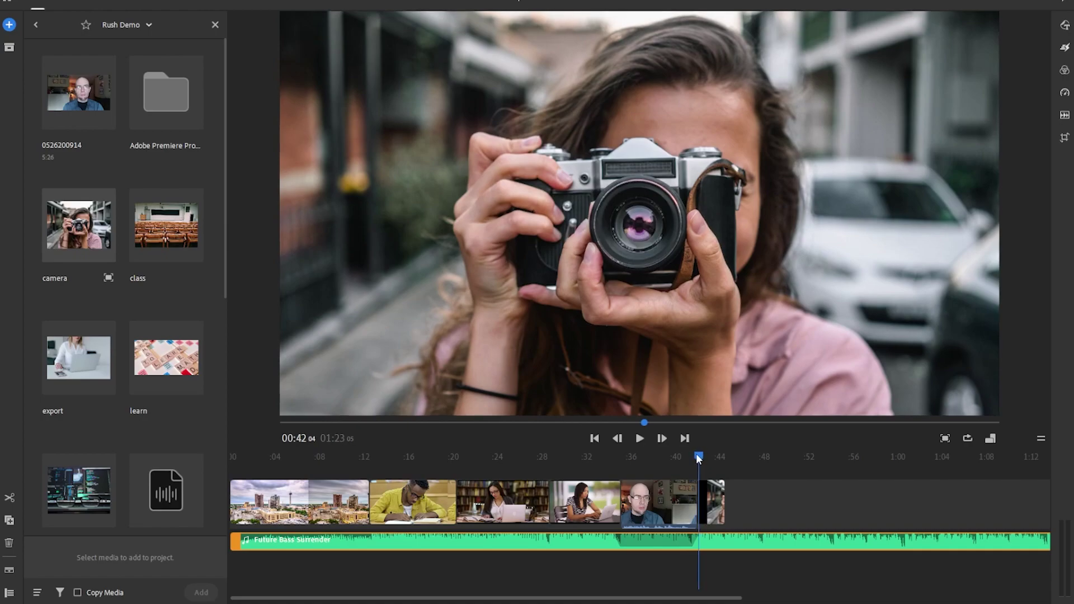
Record a short voiceover on the second audio track beneath the music, around 00:43–00:45.
{"action": "left_click", "coordinate": [9, 25]}
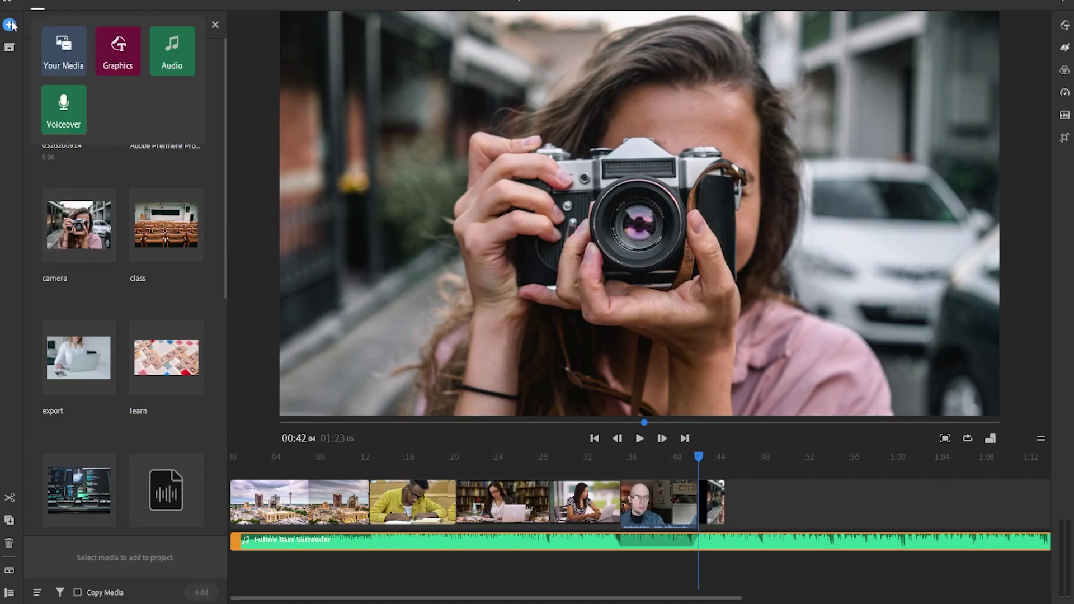
{"action": "left_click", "coordinate": [71, 109]}
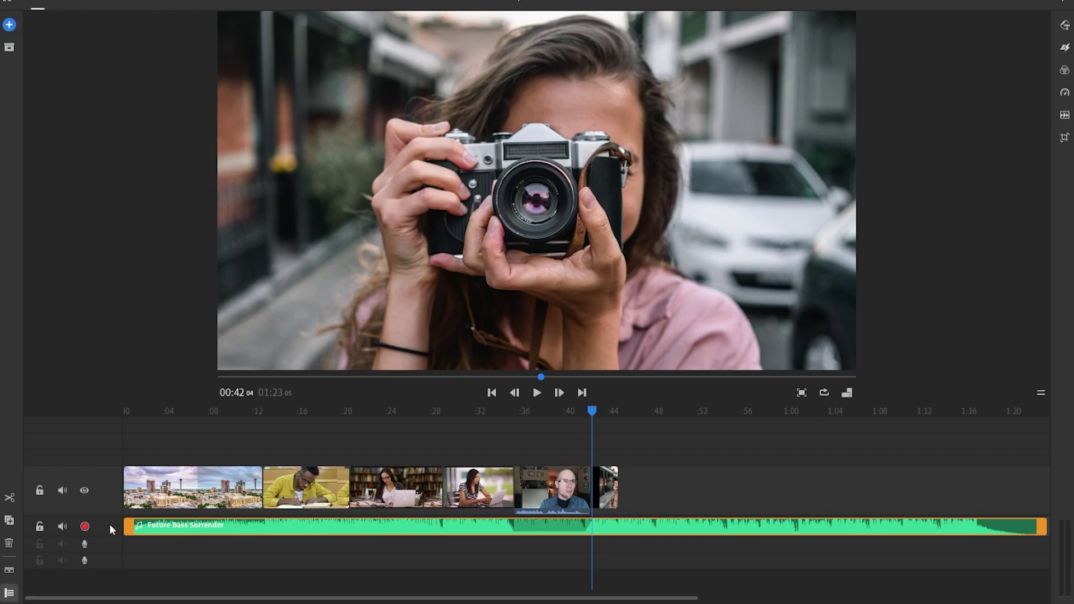
{"action": "left_click", "coordinate": [85, 545]}
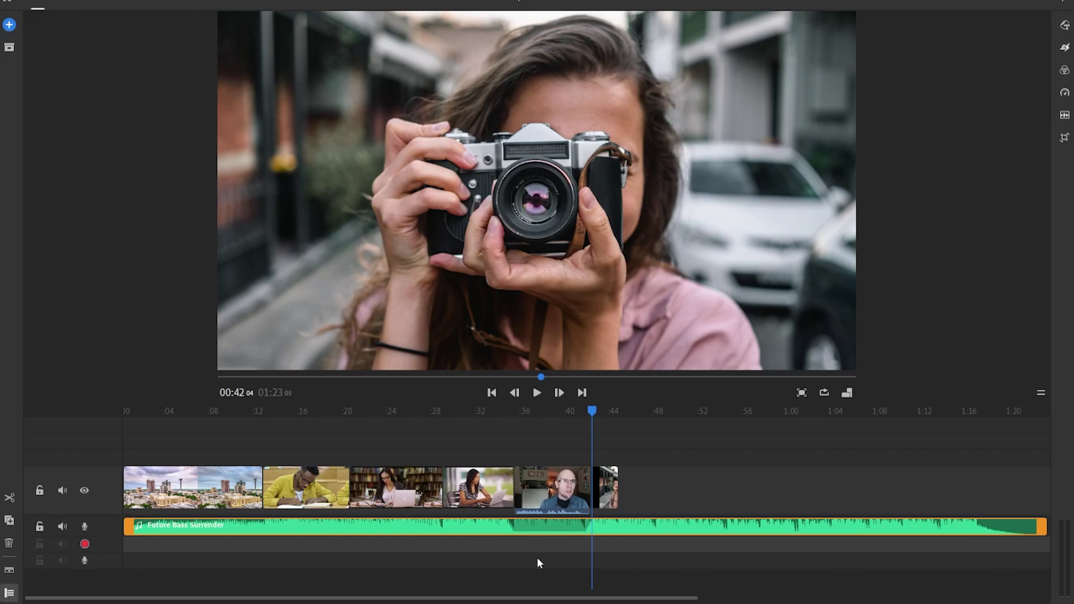
{"action": "left_click", "coordinate": [85, 544]}
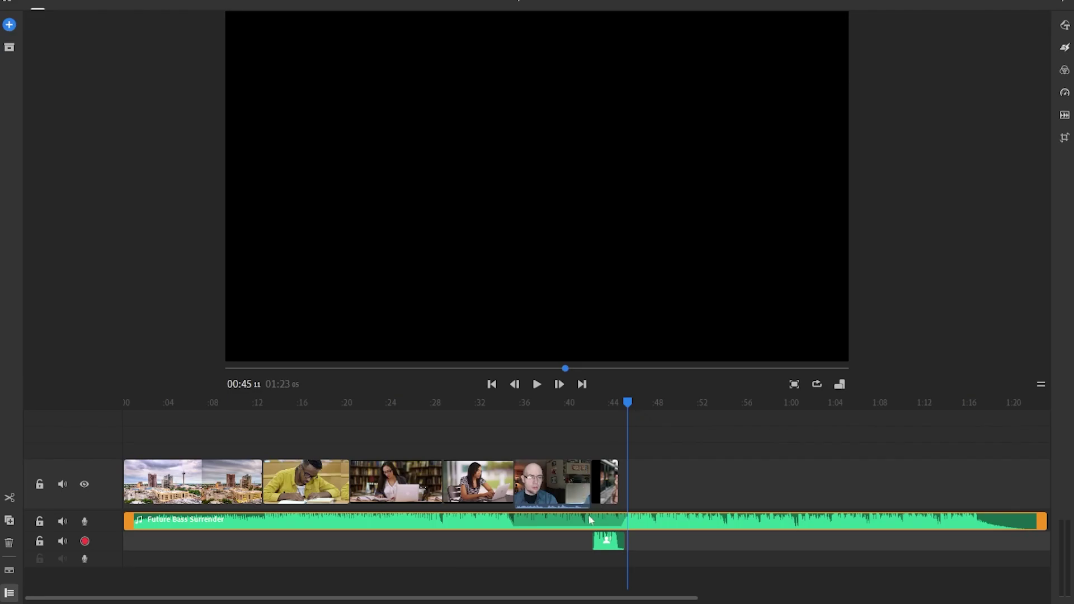
{"action": "left_click_drag", "start_coordinate": [628, 401], "coordinate": [564, 407]}
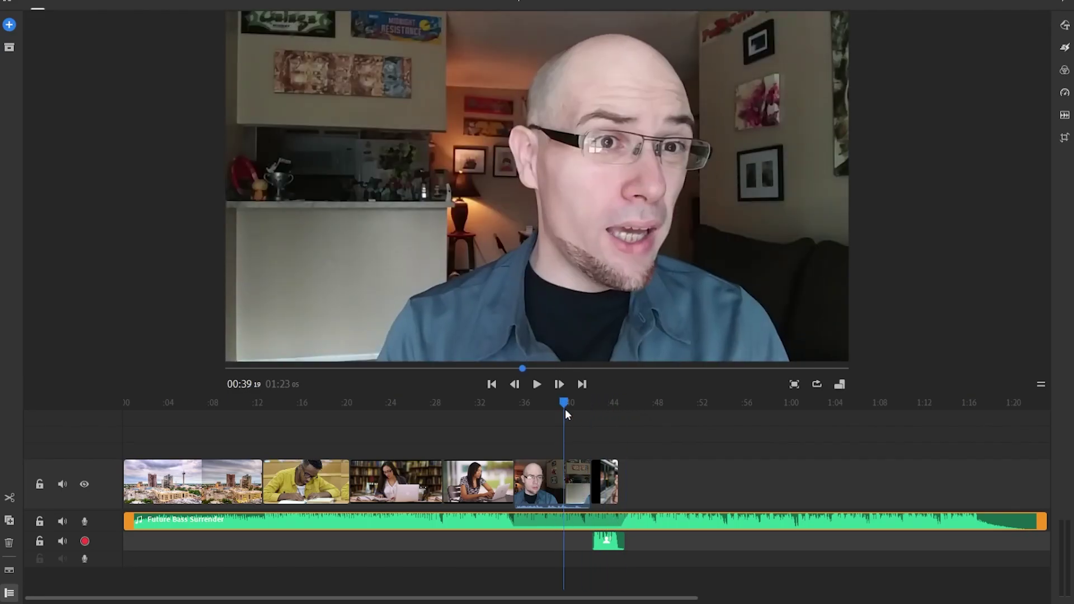
{"action": "left_click", "coordinate": [537, 385]}
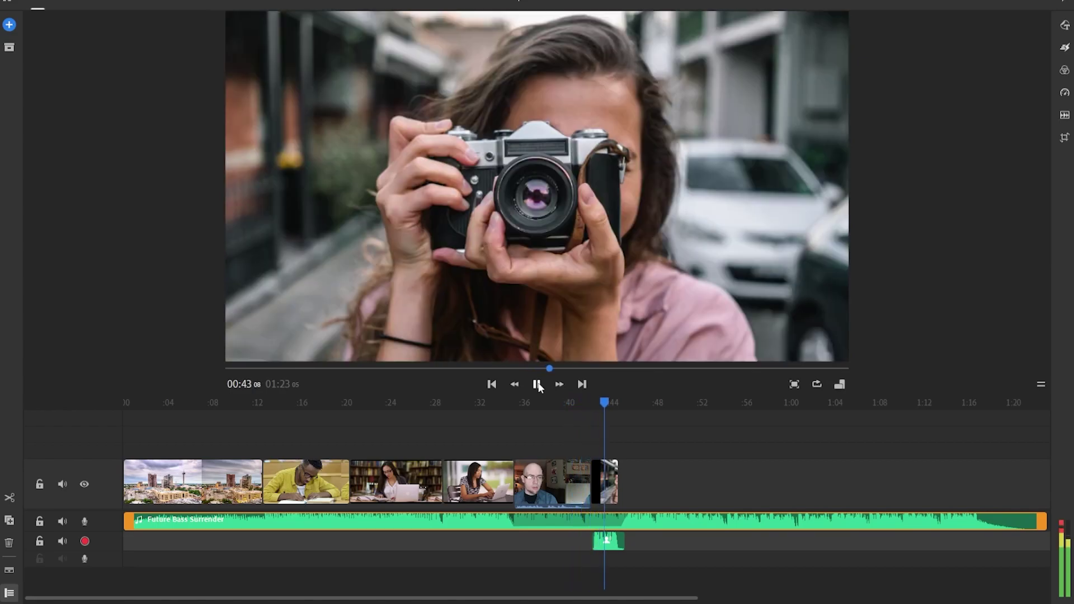
{"action": "left_click", "coordinate": [538, 384]}
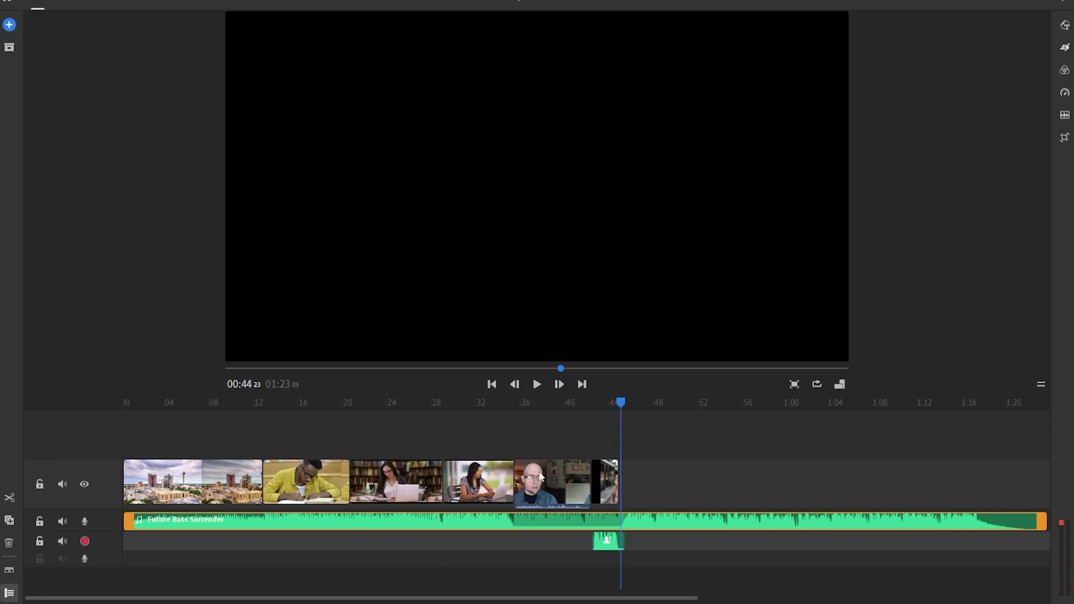
{"action": "left_click_drag", "start_coordinate": [619, 401], "coordinate": [613, 406]}
Raise the webcam clip's volume from 50 to 65 in the Audio panel and play back to check.
{"action": "left_click", "coordinate": [609, 547]}
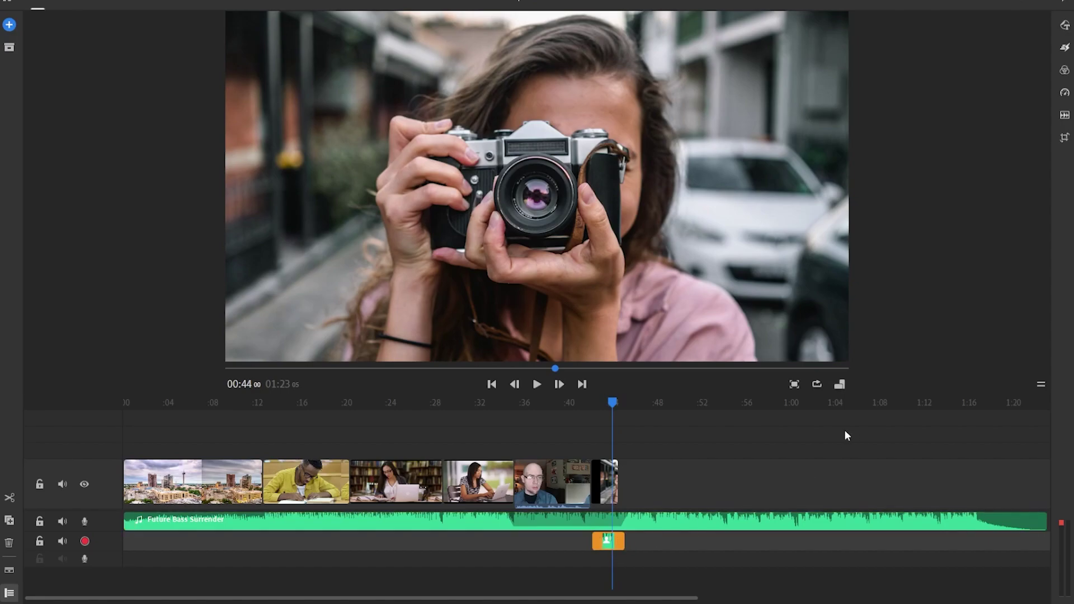
{"action": "left_click", "coordinate": [1065, 115]}
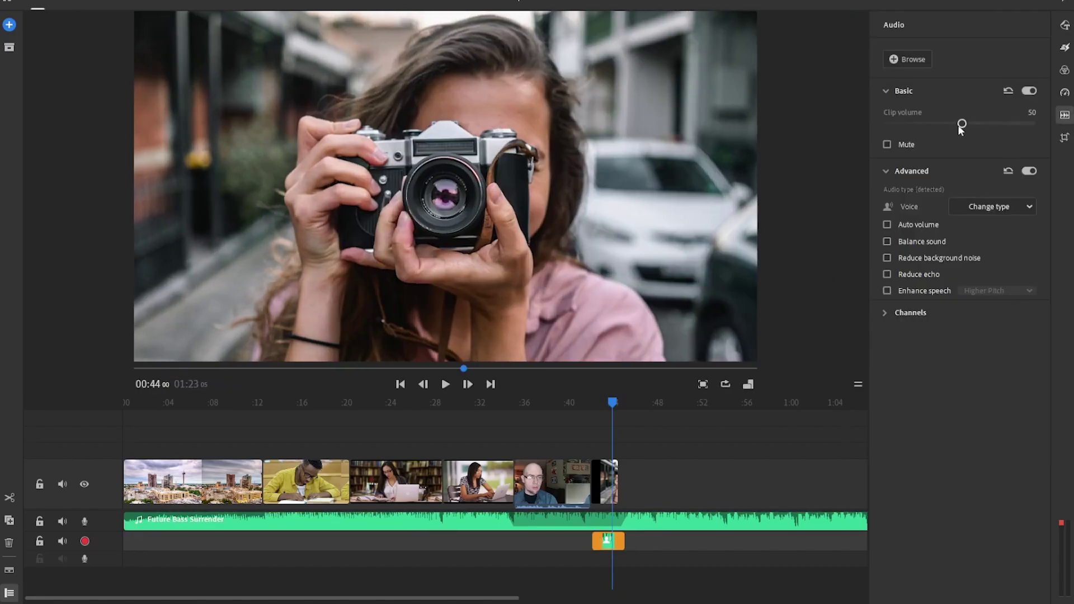
{"action": "left_click", "coordinate": [555, 493]}
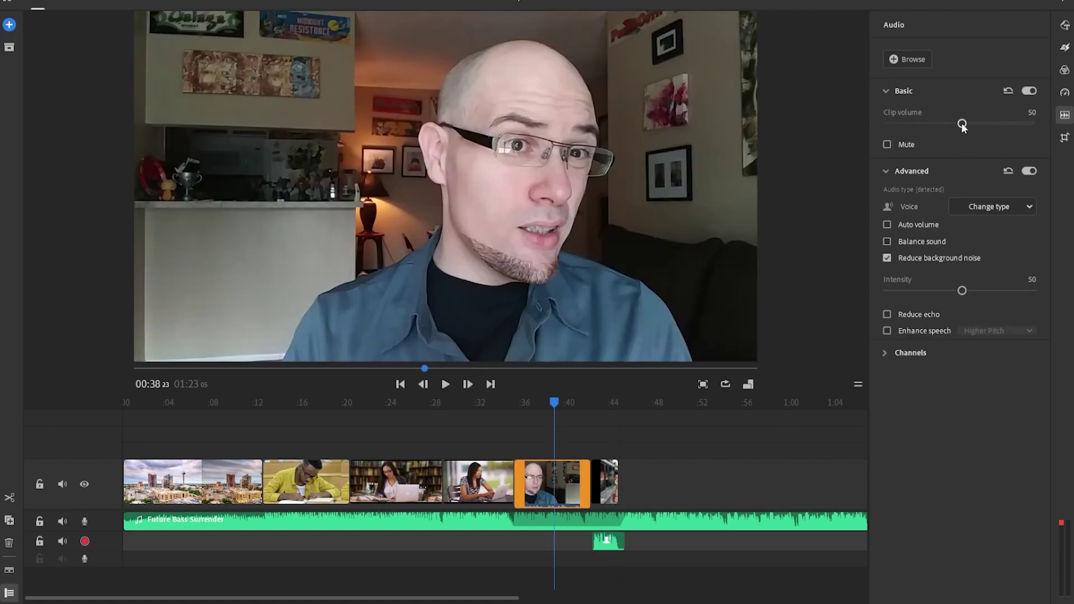
{"action": "left_click_drag", "start_coordinate": [962, 123], "coordinate": [983, 125]}
{"action": "left_click", "coordinate": [445, 385]}
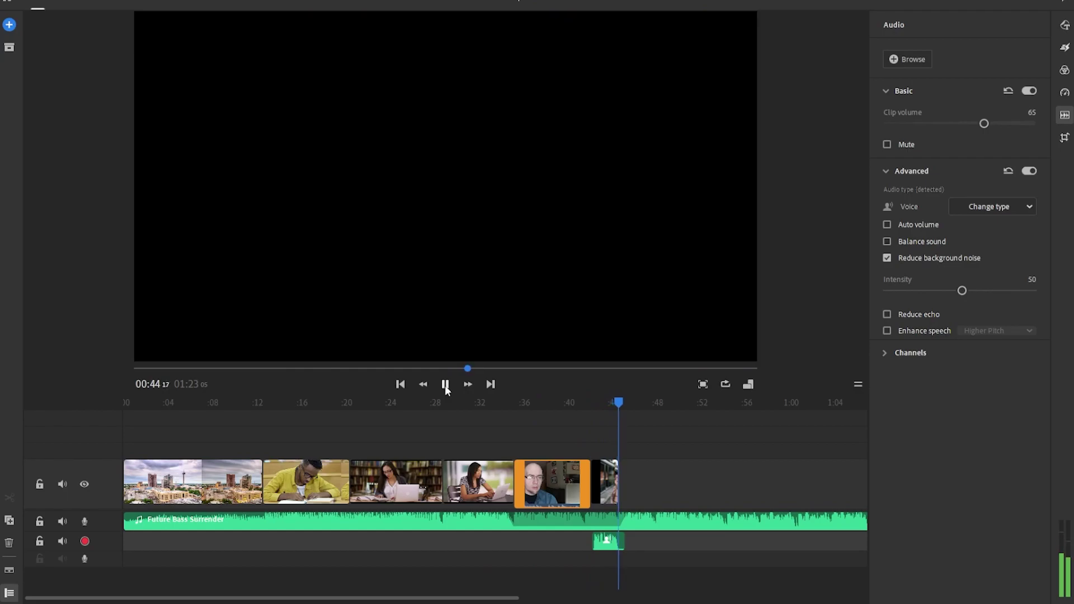
{"action": "left_click", "coordinate": [445, 384]}
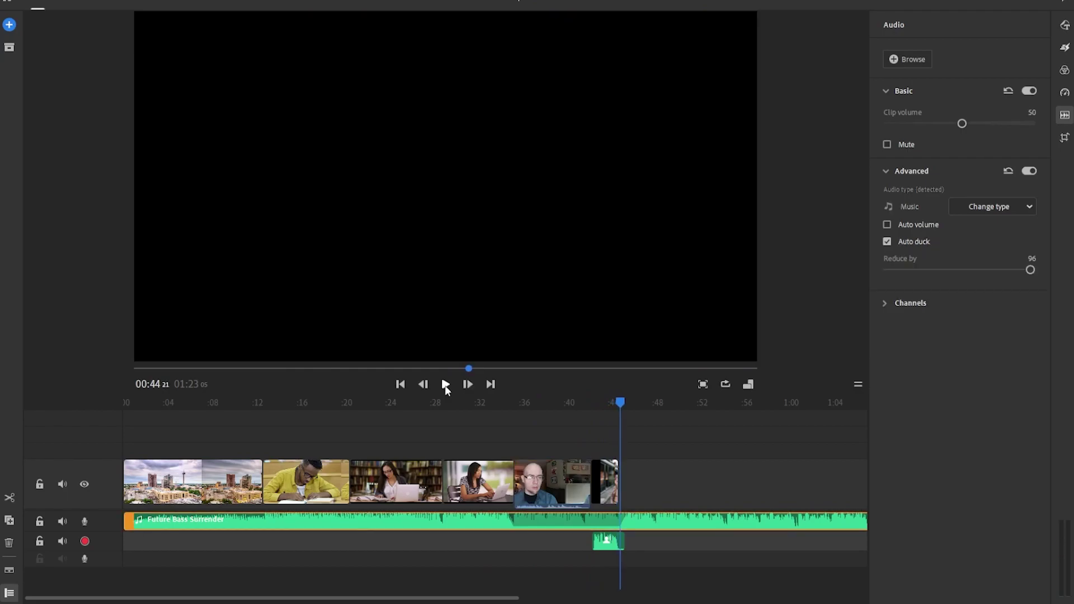